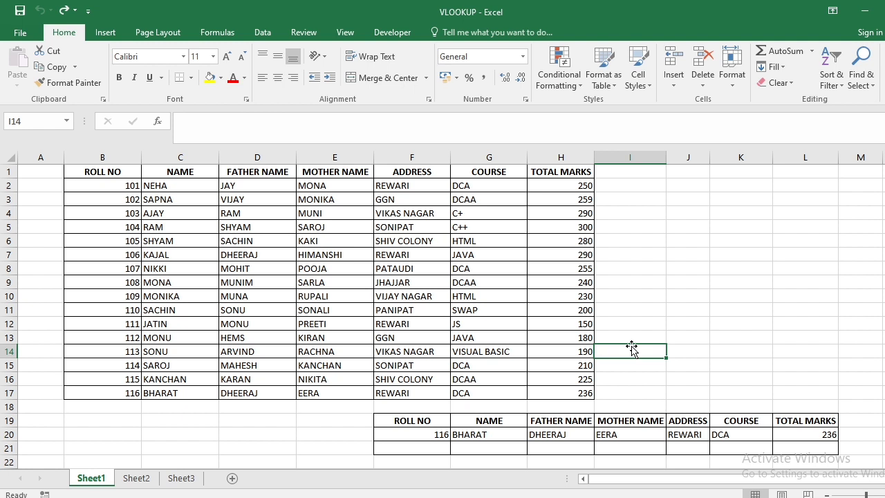
Inspect the VLOOKUP formula in G20 and the lookup cells through L20.
{"action": "left_click", "coordinate": [564, 458]}
{"action": "left_click", "coordinate": [502, 434]}
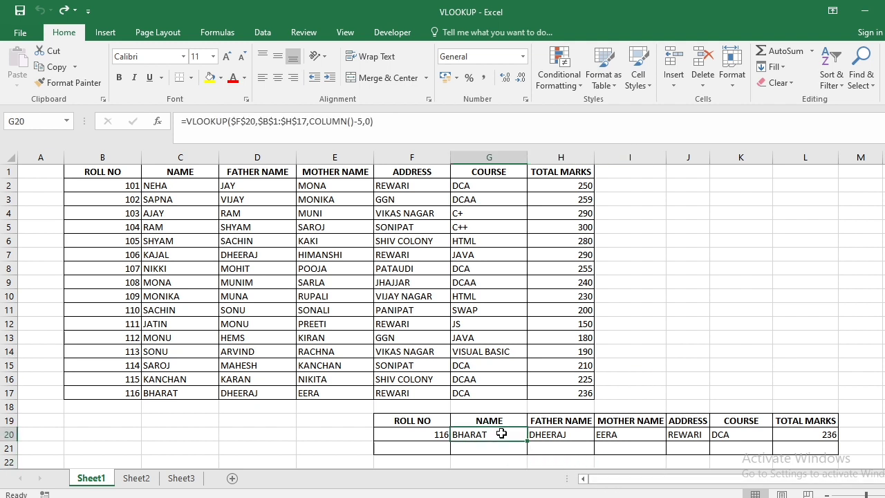
{"action": "double_click", "coordinate": [502, 434]}
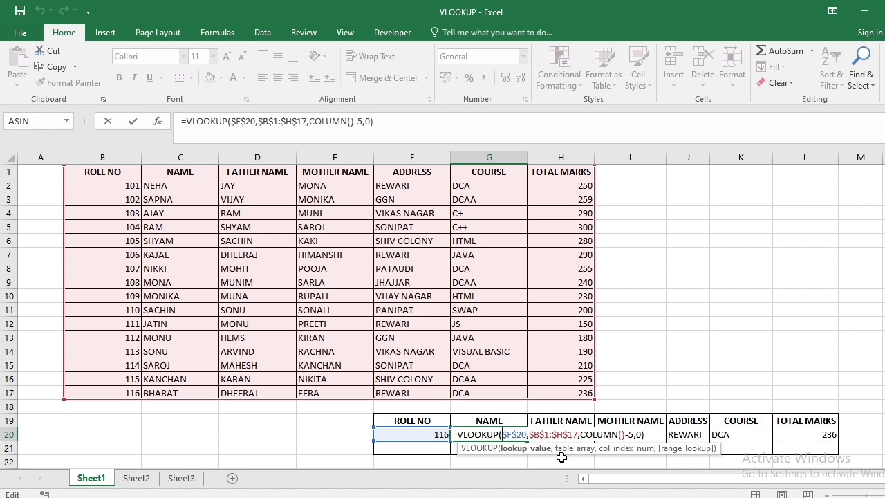
{"action": "key", "text": "Return"}
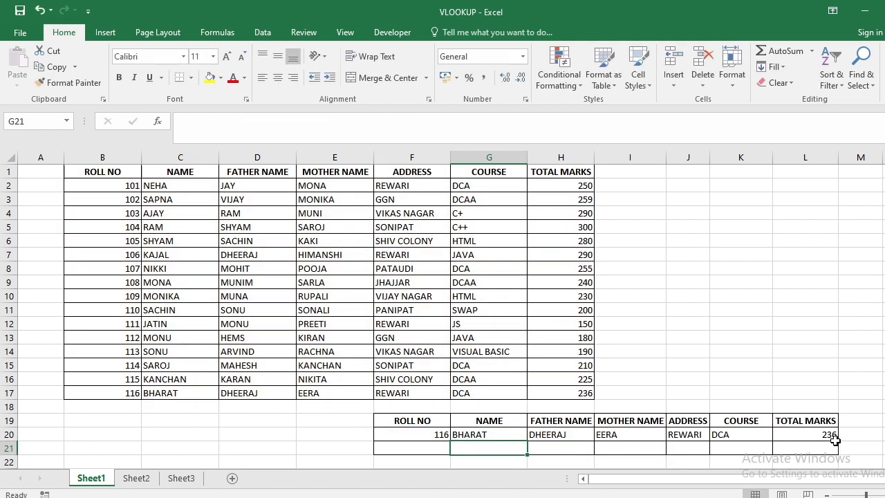
{"action": "left_click", "coordinate": [519, 435]}
{"action": "left_click_drag", "start_coordinate": [519, 434], "coordinate": [808, 437]}
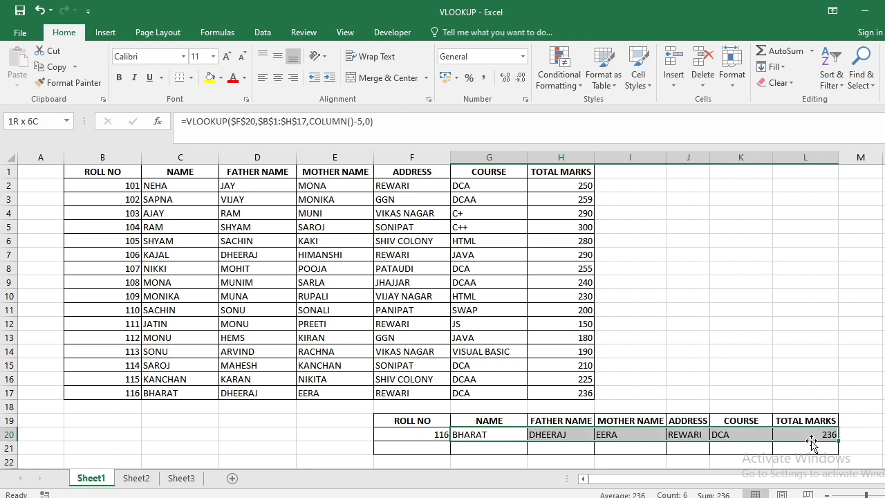
Test the lookup by entering roll number 101 in F20 and replacing it with 102.
{"action": "left_click", "coordinate": [394, 433]}
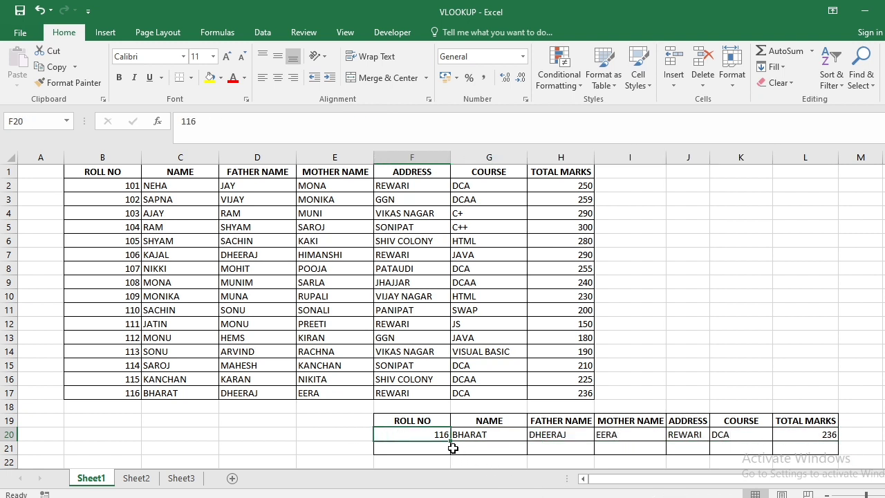
{"action": "type", "text": "101"}
{"action": "key", "text": "Return"}
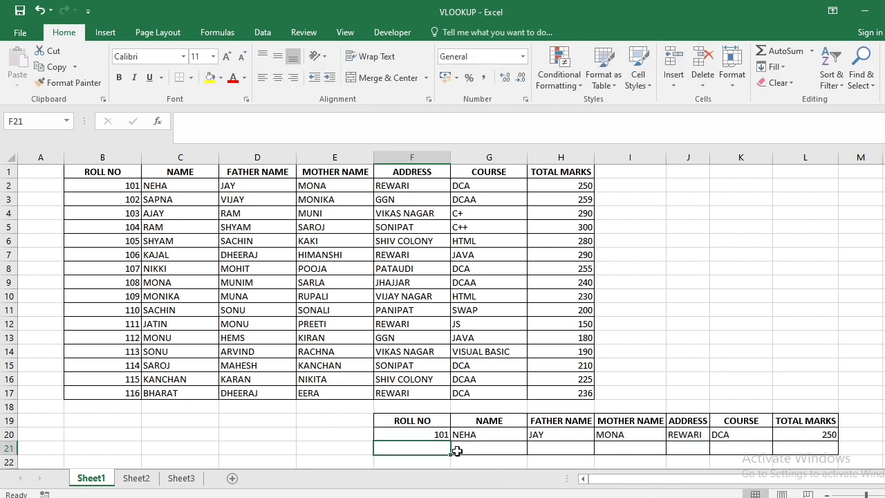
{"action": "key", "text": "Up"}
{"action": "type", "text": "102"}
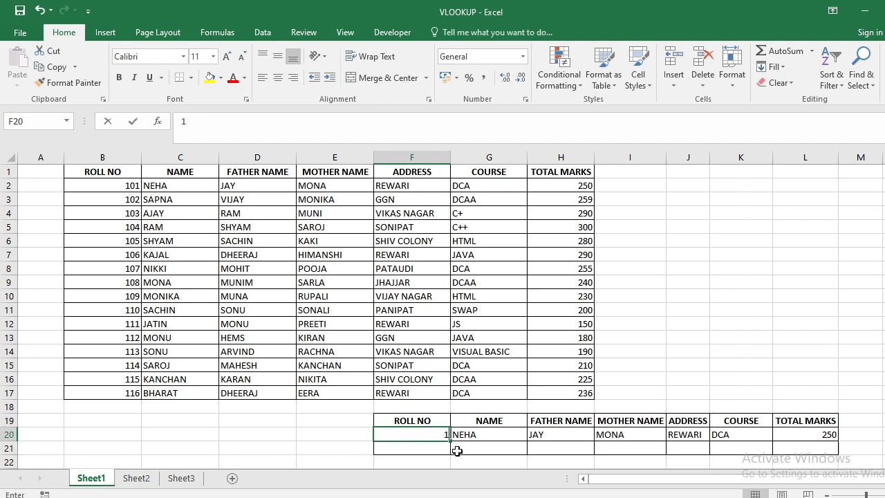
{"action": "key", "text": "Return"}
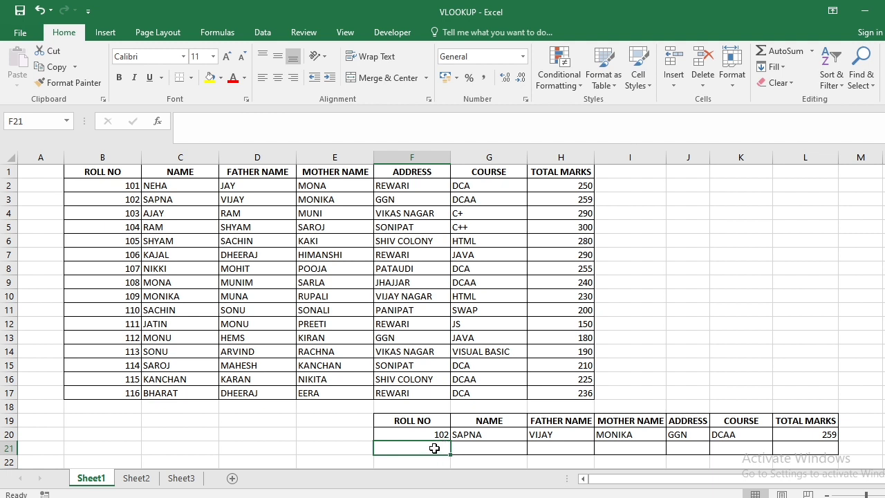
Enter roll number 101 in F21 and fill the lookup formulas from G20:L20 down to row 21.
{"action": "type", "text": "101"}
{"action": "key", "text": "Return"}
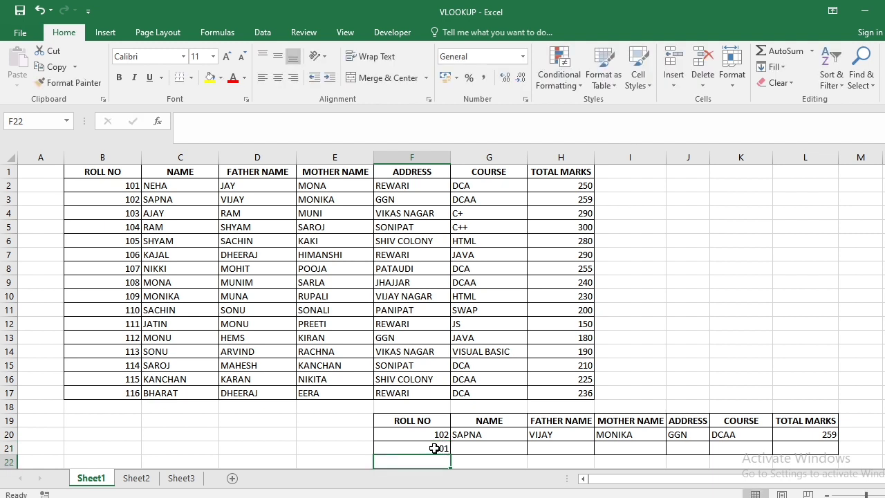
{"action": "left_click_drag", "start_coordinate": [520, 435], "coordinate": [821, 436]}
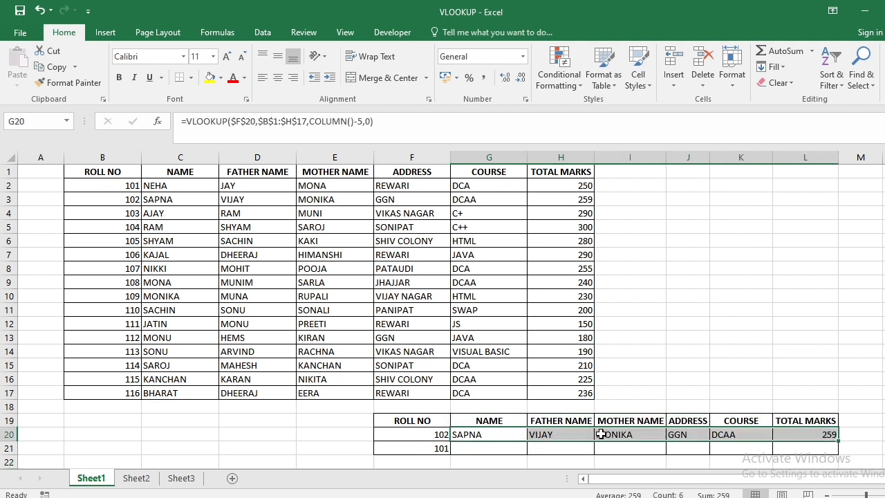
{"action": "left_click_drag", "start_coordinate": [838, 440], "coordinate": [839, 450]}
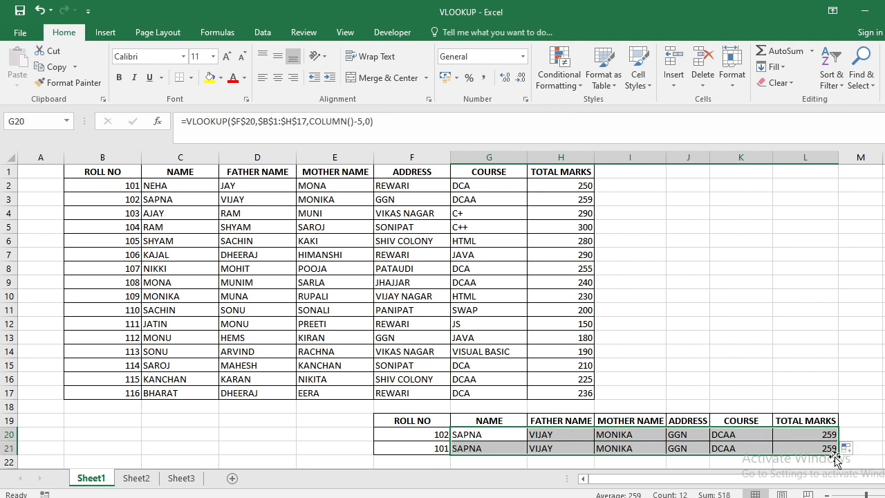
Examine the copied formulas in row 21 to see which roll number cell they reference, compared with G20.
{"action": "left_click", "coordinate": [506, 449]}
{"action": "left_click", "coordinate": [541, 451]}
{"action": "left_click", "coordinate": [607, 451]}
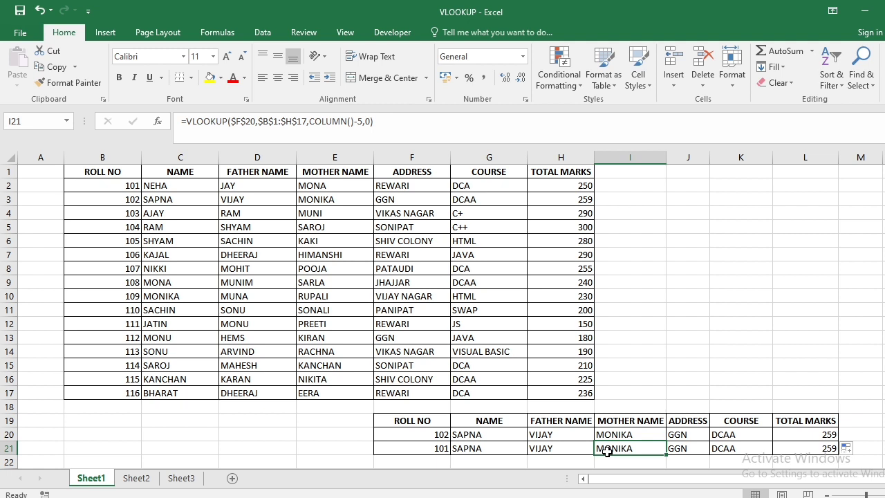
{"action": "left_click", "coordinate": [508, 451]}
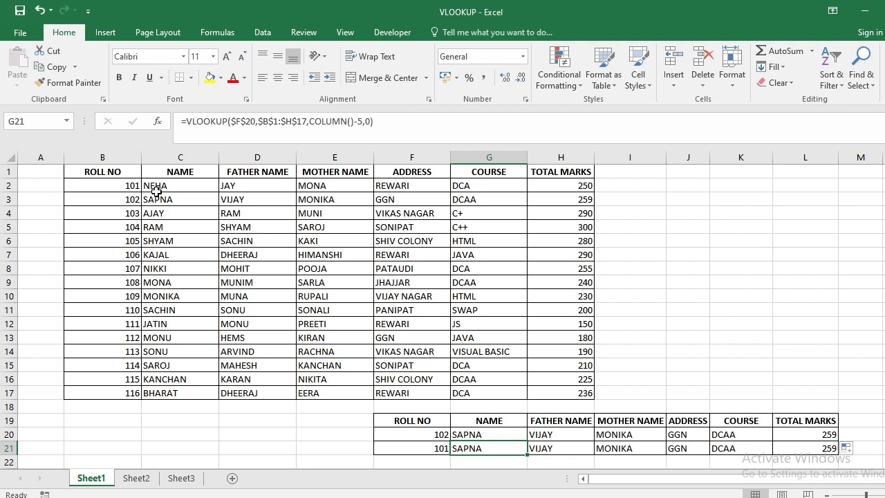
{"action": "double_click", "coordinate": [500, 449]}
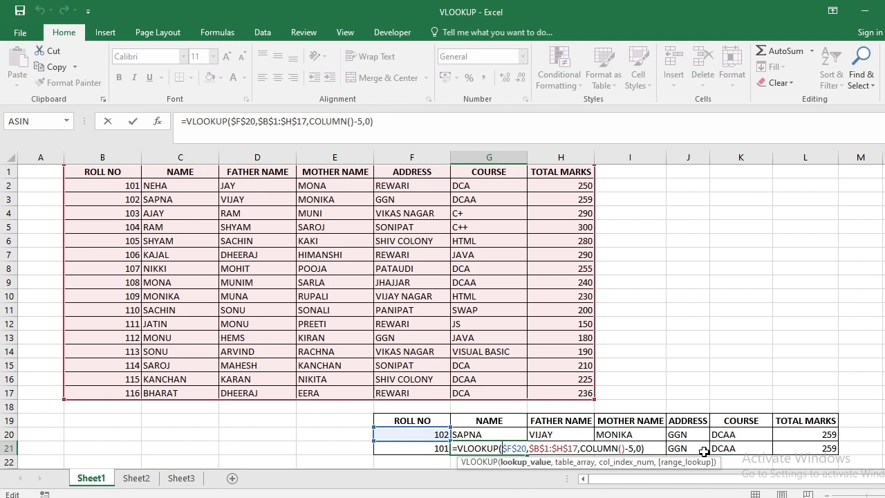
{"action": "key", "text": "Return"}
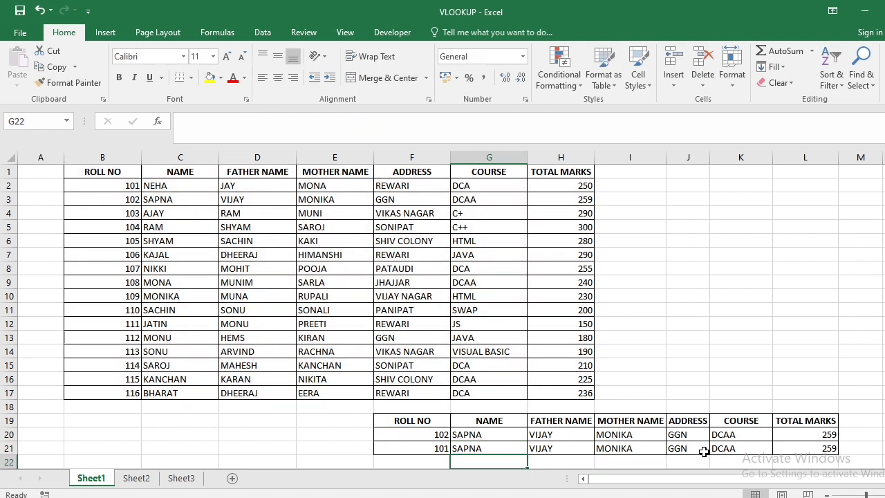
{"action": "key", "text": "Up"}
{"action": "key", "text": "Up"}
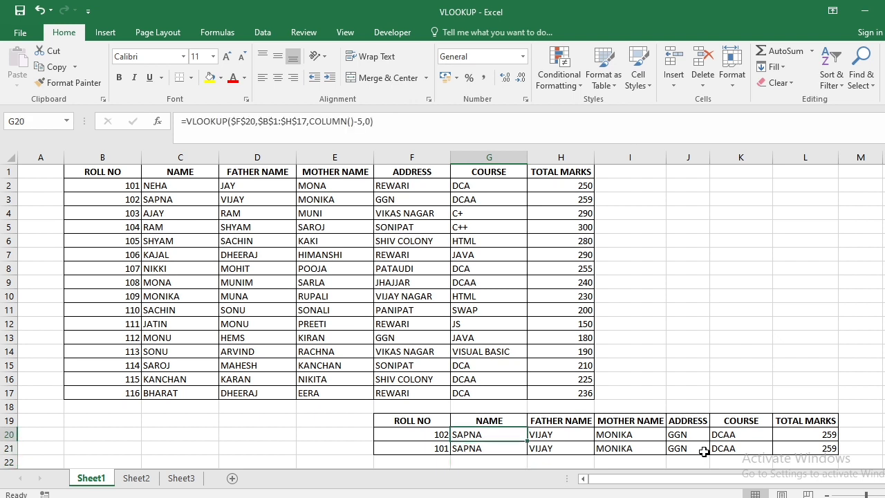
Change the lookup value in G20's VLOOKUP formula to the mixed reference $F20 so its row is relative.
{"action": "double_click", "coordinate": [515, 436]}
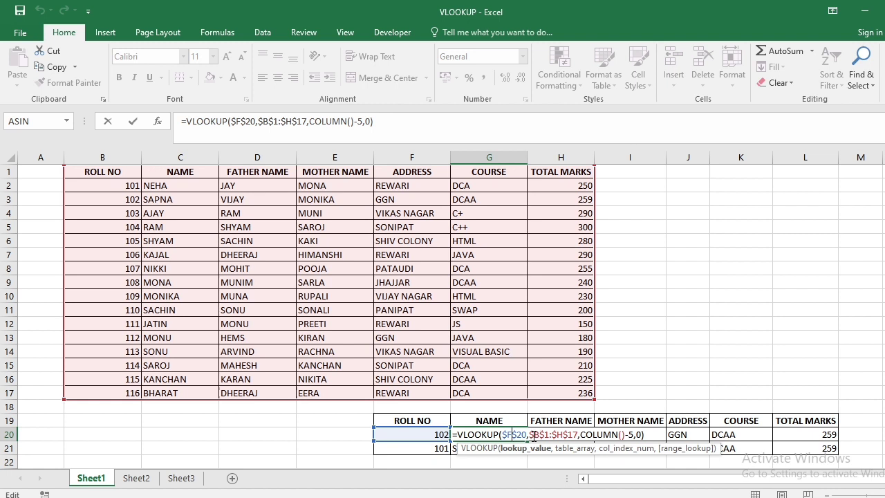
{"action": "left_click", "coordinate": [518, 436]}
{"action": "key", "text": "BackSpace"}
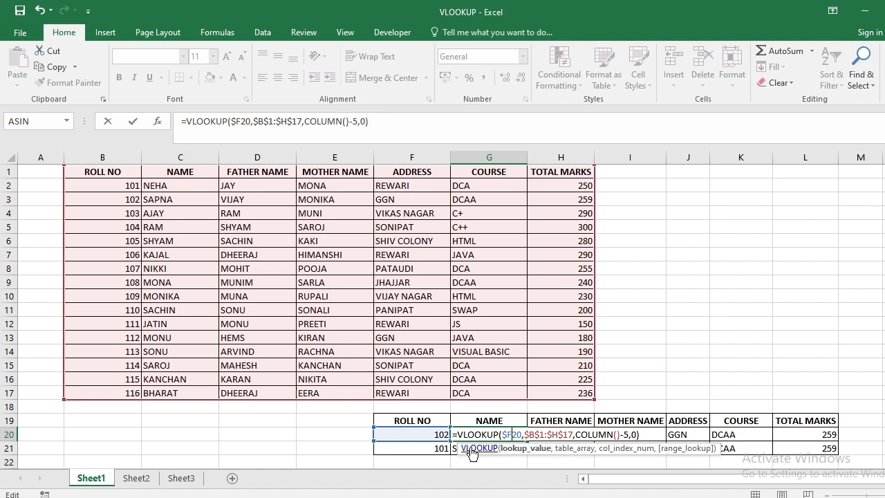
{"action": "key", "text": "Return"}
{"action": "key", "text": "Up"}
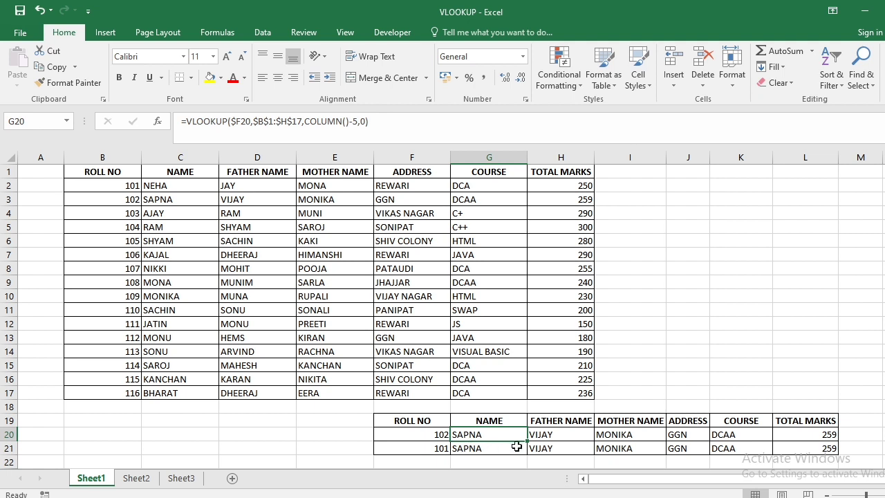
Fill the G20 formula across to column L and down to row 31.
{"action": "left_click_drag", "start_coordinate": [527, 441], "coordinate": [837, 492]}
{"action": "scroll", "coordinate": [602, 355], "scroll_direction": "up", "scroll_amount": 3}
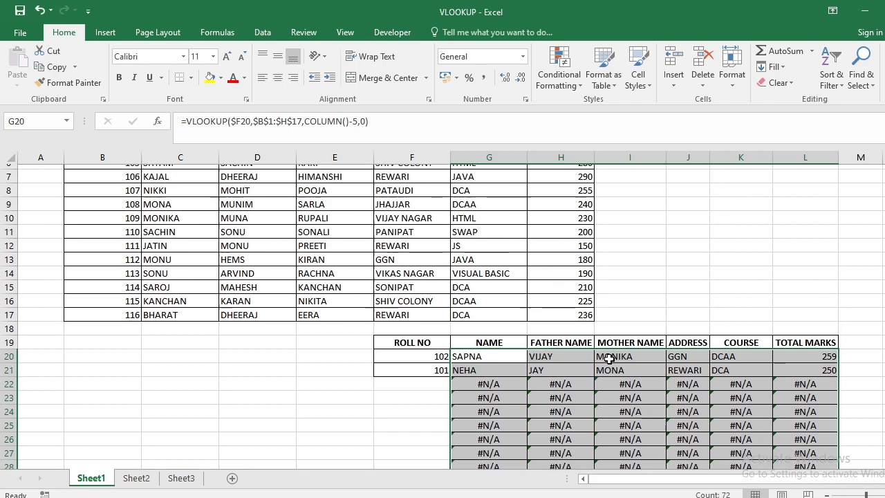
{"action": "scroll", "coordinate": [440, 440], "scroll_direction": "up", "scroll_amount": 1}
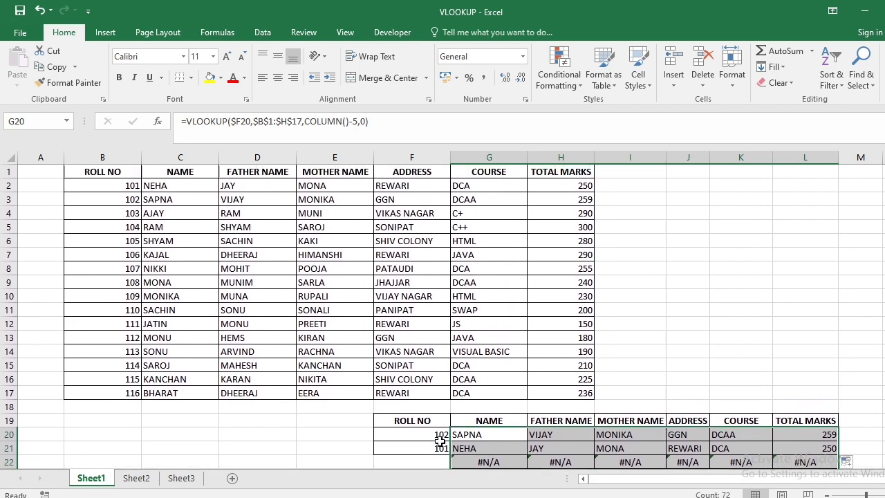
Enter roll numbers 102 in F22 and 103 in F23 of the lookup table.
{"action": "left_click", "coordinate": [441, 461]}
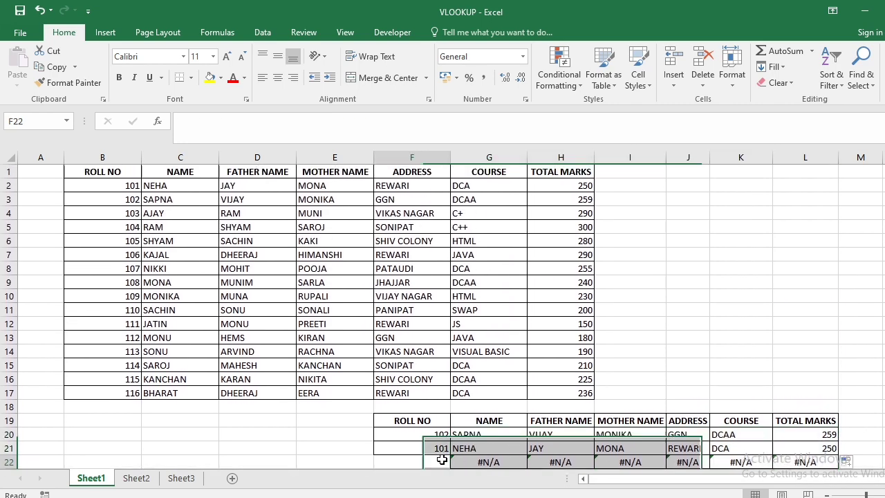
{"action": "type", "text": "102"}
{"action": "key", "text": "Return"}
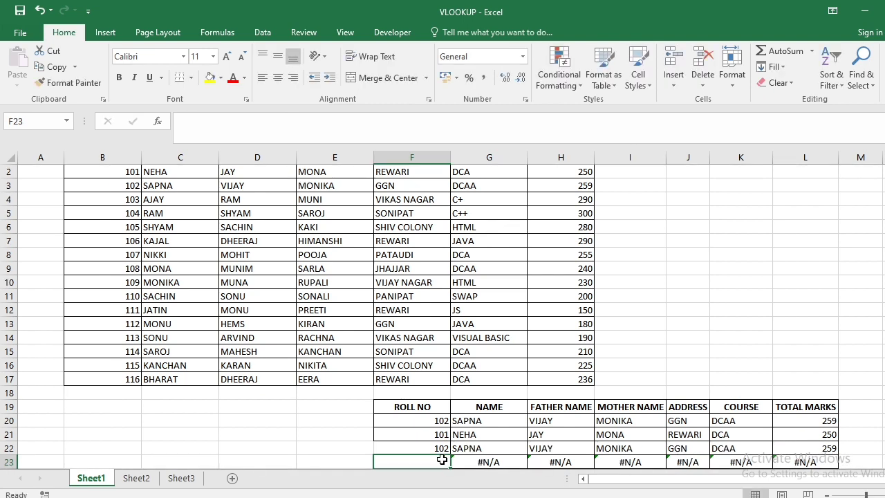
{"action": "type", "text": "103"}
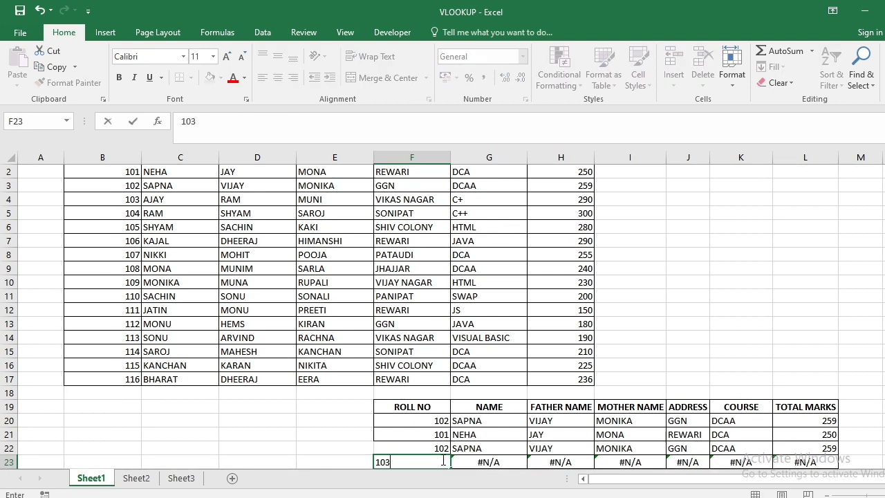
{"action": "key", "text": "Return"}
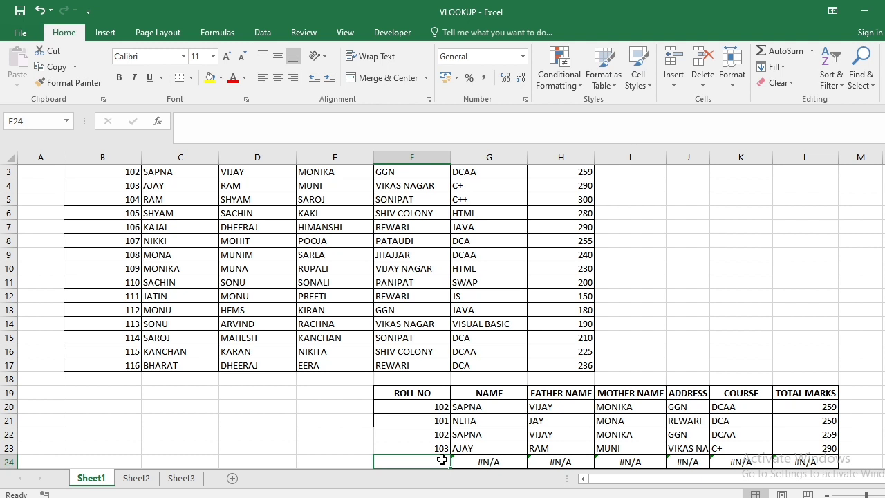
{"action": "scroll", "coordinate": [441, 460], "scroll_direction": "up", "scroll_amount": 1}
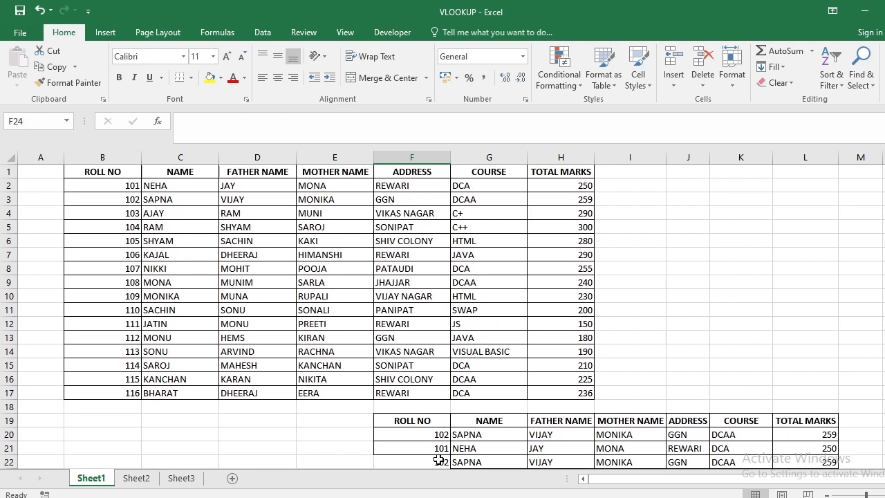
Copy the main table's header row B1:H1 and paste it transposed as a vertical list starting at J3.
{"action": "left_click_drag", "start_coordinate": [415, 420], "coordinate": [800, 423]}
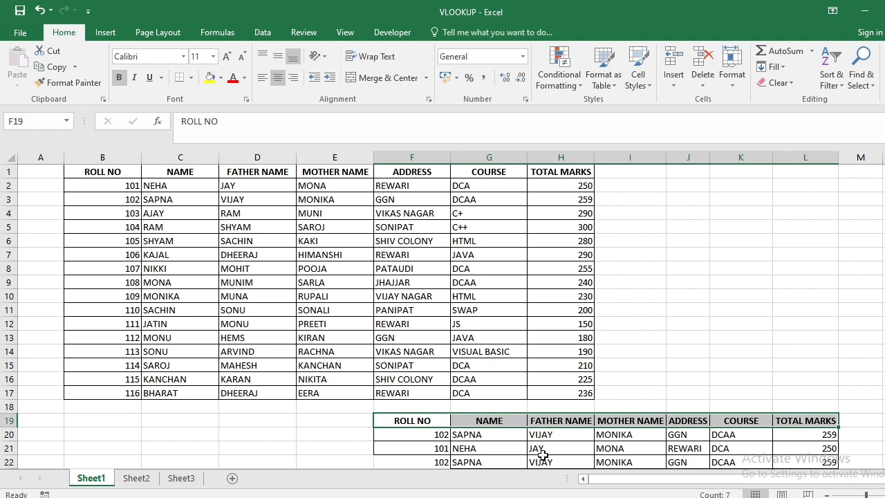
{"action": "left_click", "coordinate": [147, 310]}
{"action": "left_click_drag", "start_coordinate": [110, 177], "coordinate": [537, 169]}
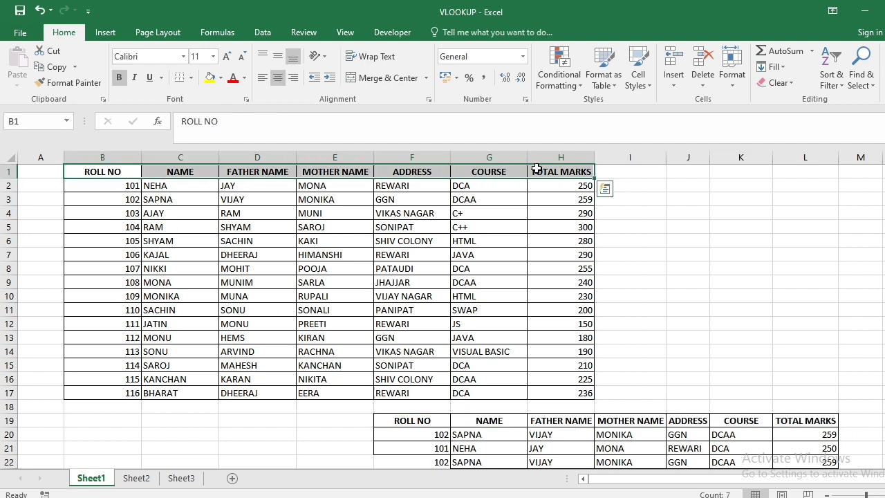
{"action": "key", "text": "ctrl+c"}
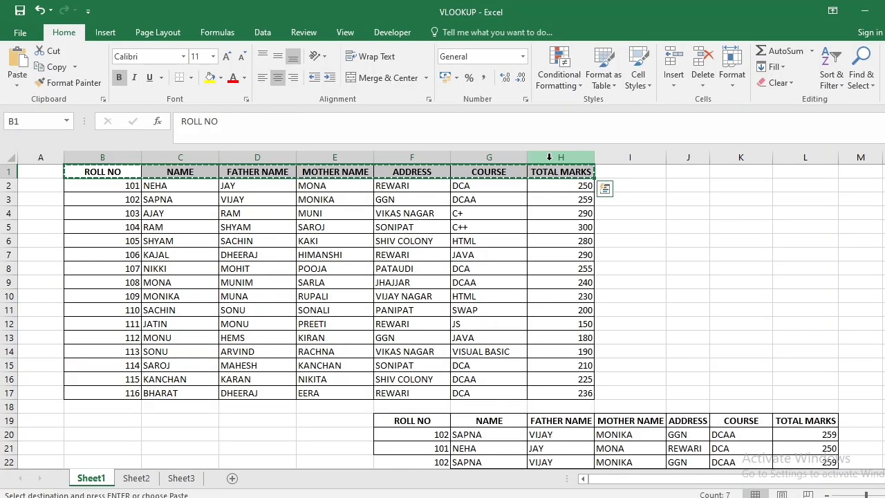
{"action": "left_click", "coordinate": [675, 198]}
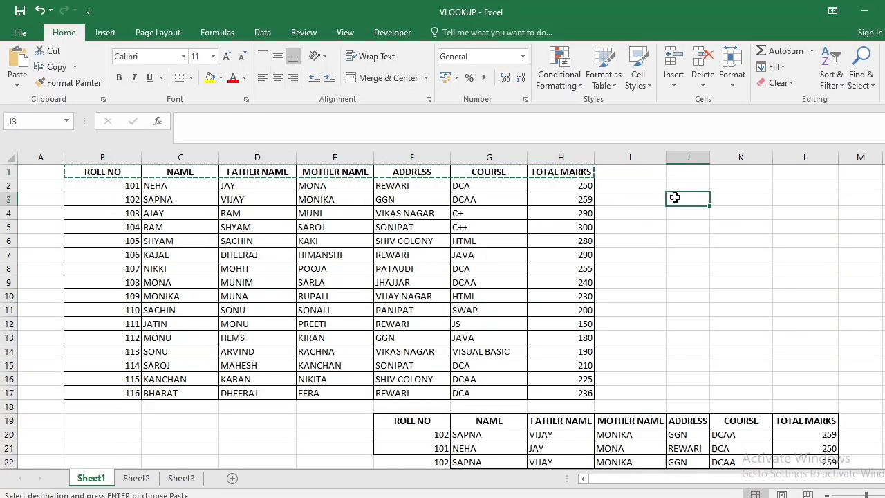
{"action": "left_click_drag", "start_coordinate": [675, 198], "coordinate": [864, 198]}
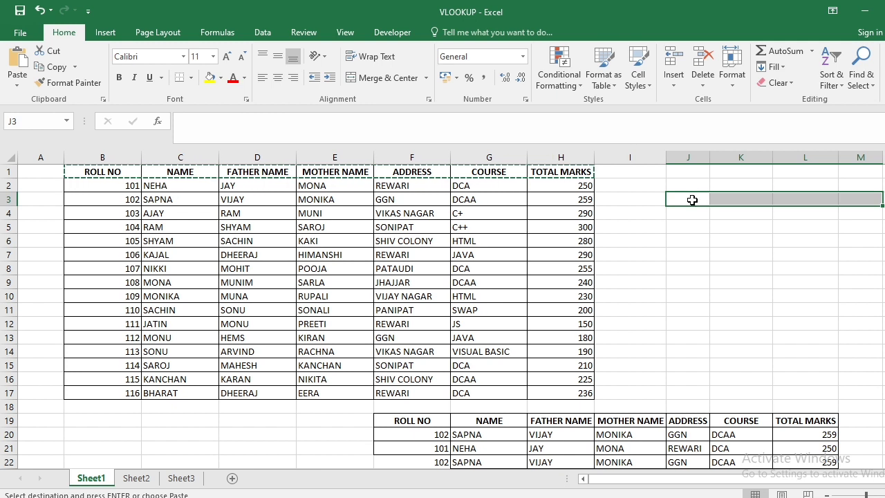
{"action": "left_click_drag", "start_coordinate": [692, 199], "coordinate": [689, 326]}
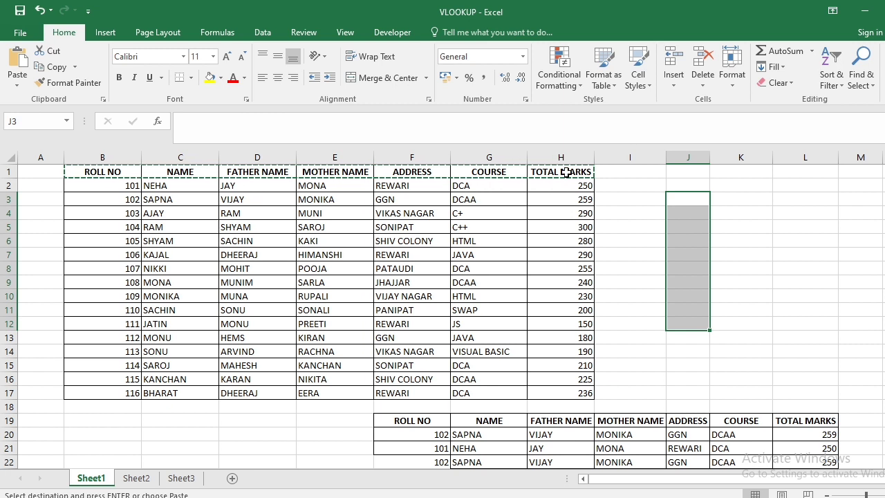
{"action": "left_click", "coordinate": [21, 83]}
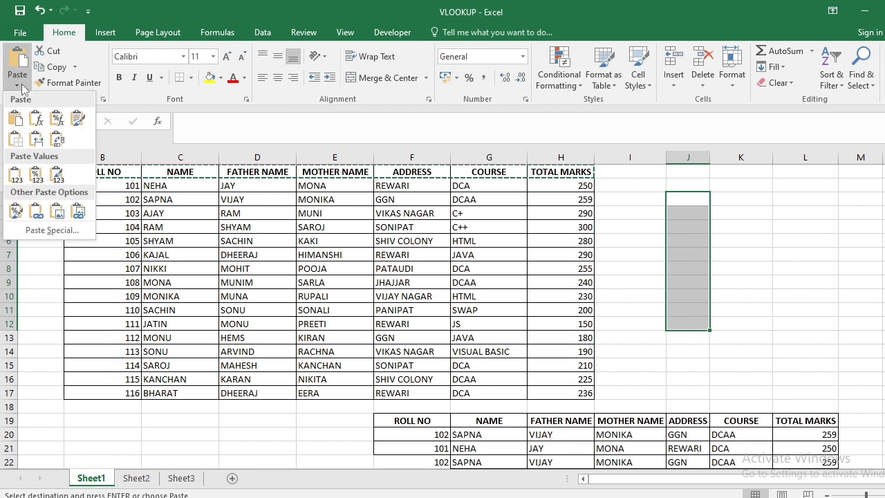
{"action": "left_click", "coordinate": [34, 237]}
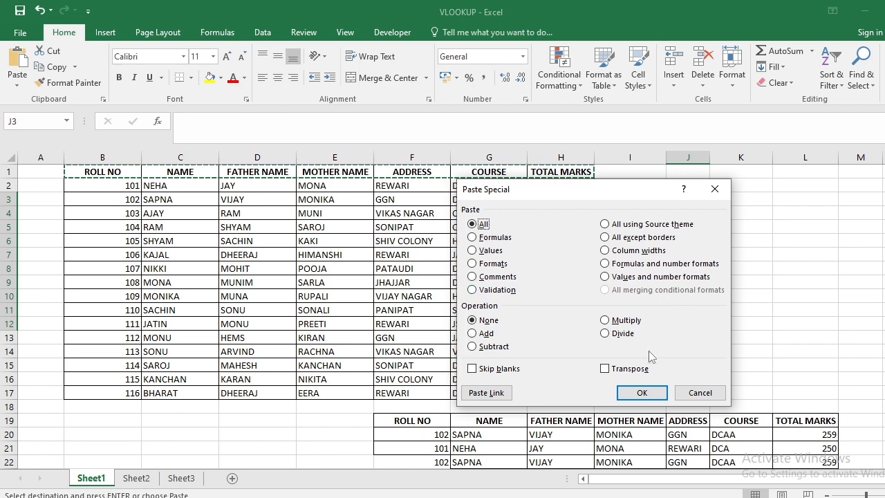
{"action": "left_click", "coordinate": [631, 368]}
{"action": "left_click", "coordinate": [639, 393]}
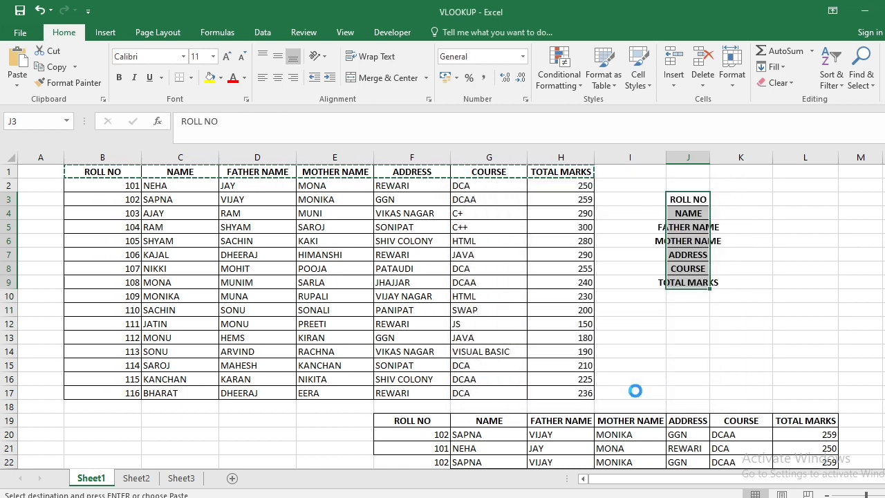
Clear the copy selection and widen columns J and K to fit the vertical lookup layout.
{"action": "left_click", "coordinate": [672, 338]}
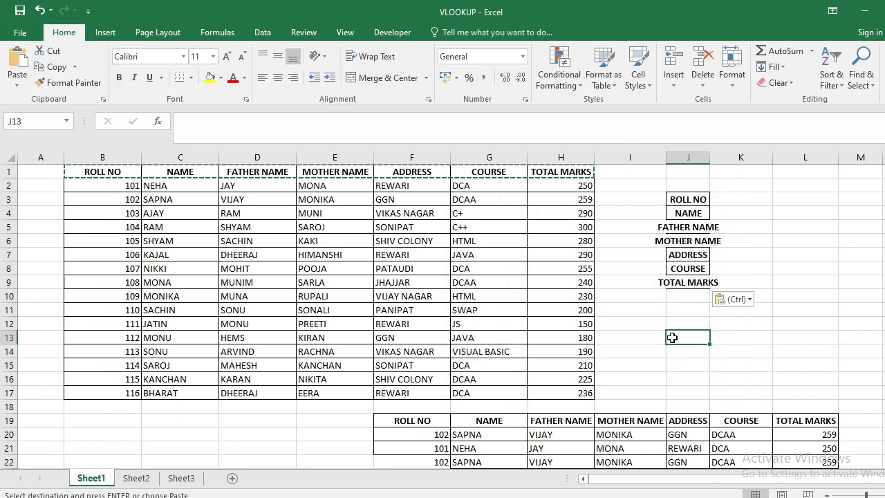
{"action": "key", "text": "Escape"}
{"action": "left_click_drag", "start_coordinate": [711, 161], "coordinate": [738, 163]}
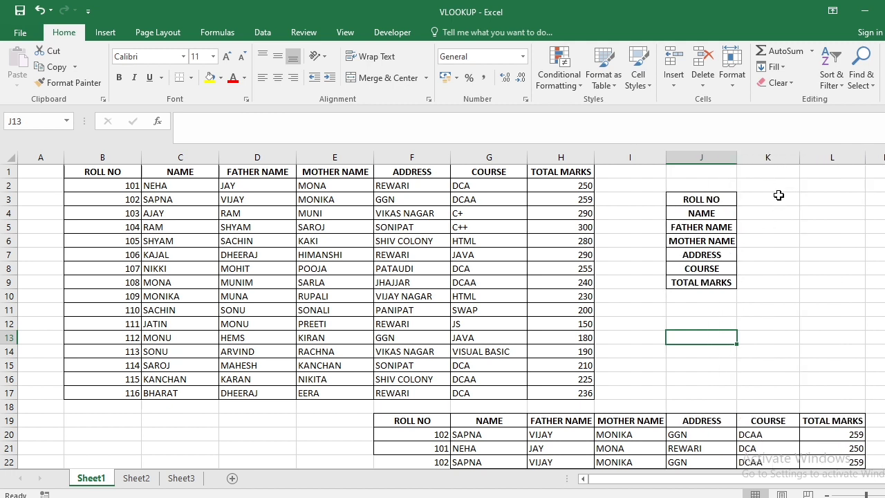
{"action": "left_click_drag", "start_coordinate": [779, 196], "coordinate": [778, 274]}
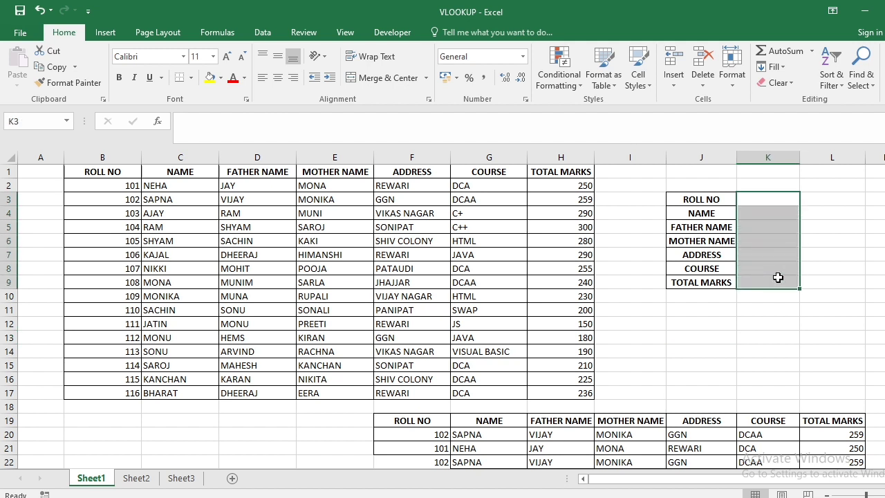
{"action": "left_click", "coordinate": [780, 336]}
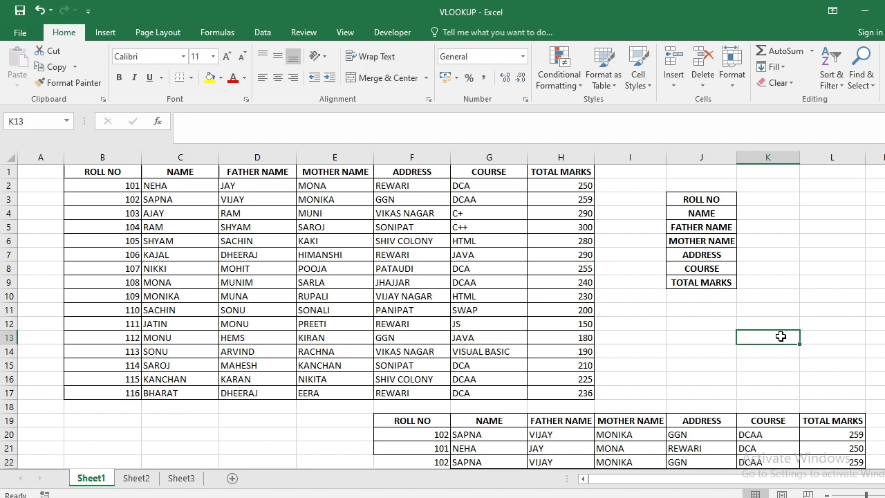
{"action": "left_click_drag", "start_coordinate": [800, 158], "coordinate": [819, 157]}
{"action": "left_click", "coordinate": [807, 238]}
Enter roll number 101 in K3 beside the ROLL NO label of the vertical list.
{"action": "left_click", "coordinate": [788, 198]}
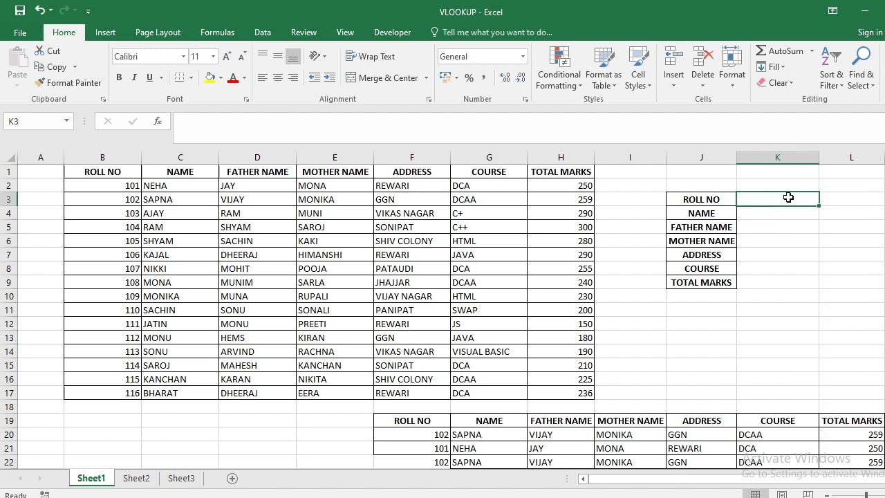
{"action": "type", "text": "101"}
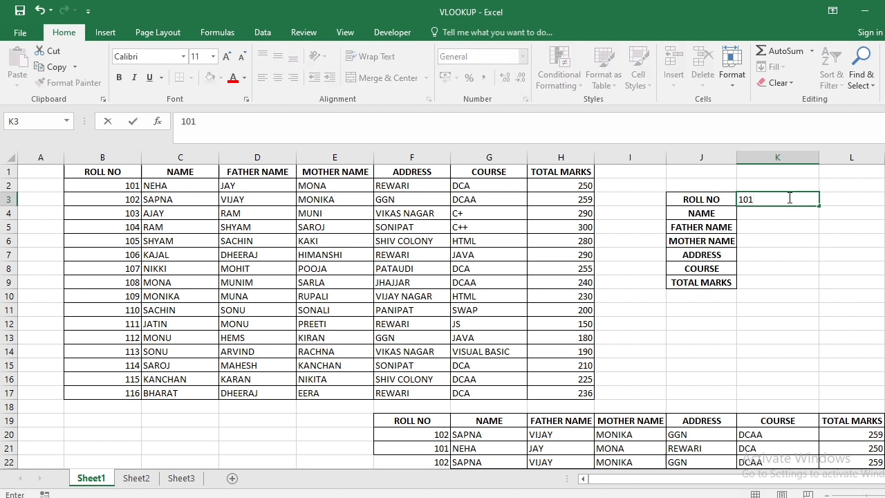
{"action": "key", "text": "Return"}
Apply all borders to the value cells K3:K9 beside the vertical labels.
{"action": "left_click_drag", "start_coordinate": [786, 212], "coordinate": [788, 282]}
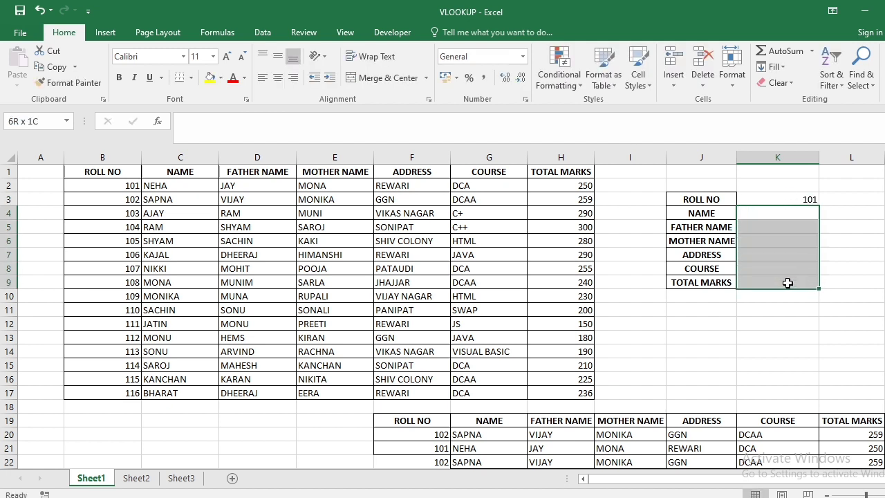
{"action": "left_click", "coordinate": [789, 200]}
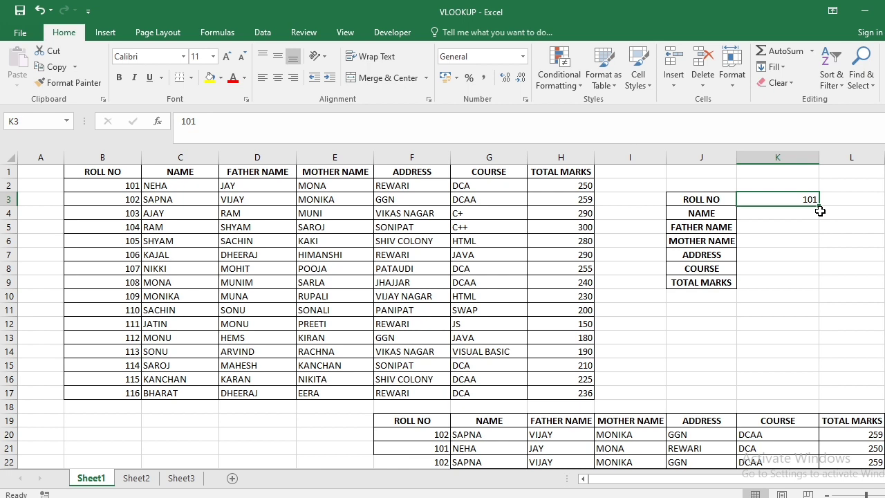
{"action": "left_click_drag", "start_coordinate": [791, 200], "coordinate": [788, 284]}
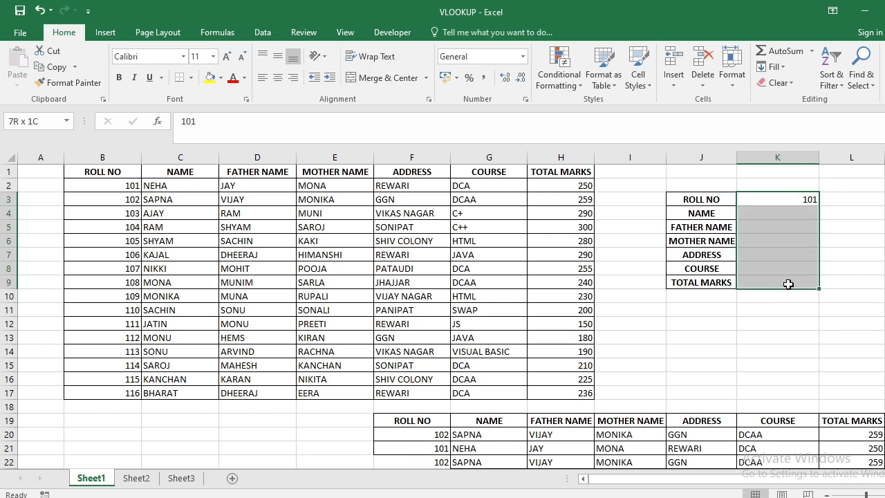
{"action": "left_click", "coordinate": [191, 77]}
{"action": "left_click", "coordinate": [215, 195]}
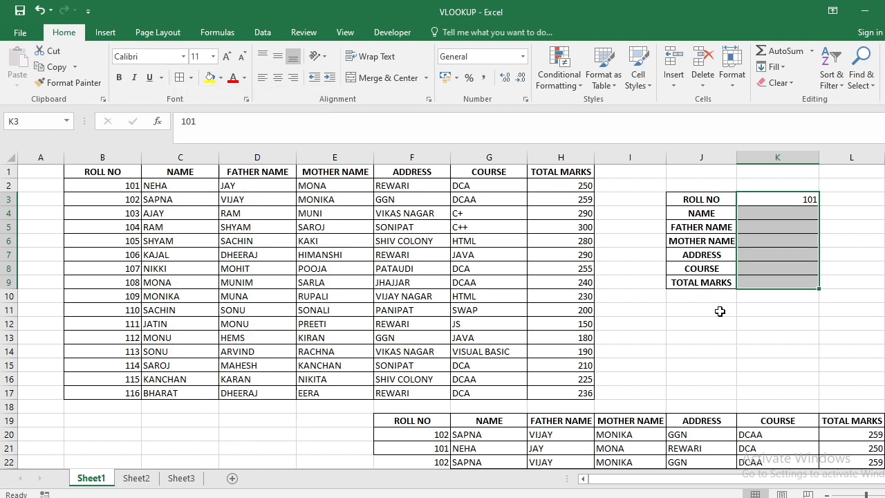
{"action": "left_click", "coordinate": [724, 310]}
Enter =VLOOKUP(K3,B1:H17,2,0) in K4 to return the student's name for the roll number.
{"action": "left_click", "coordinate": [771, 199]}
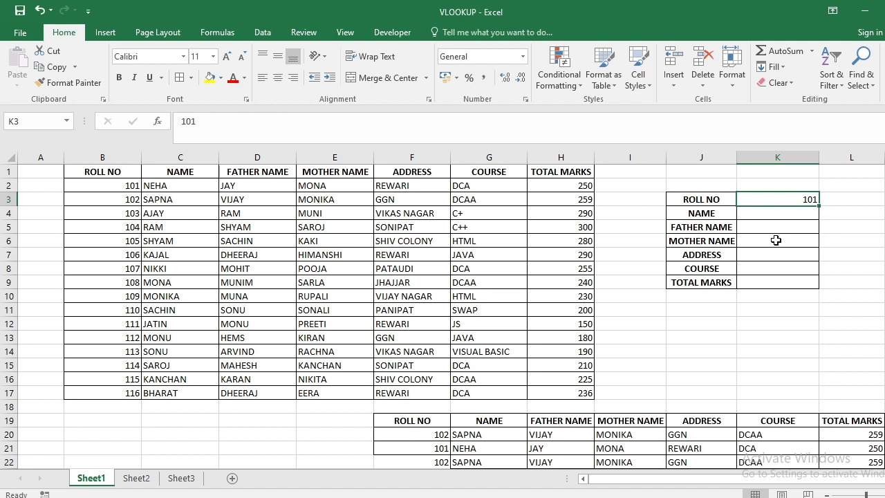
{"action": "left_click", "coordinate": [776, 215]}
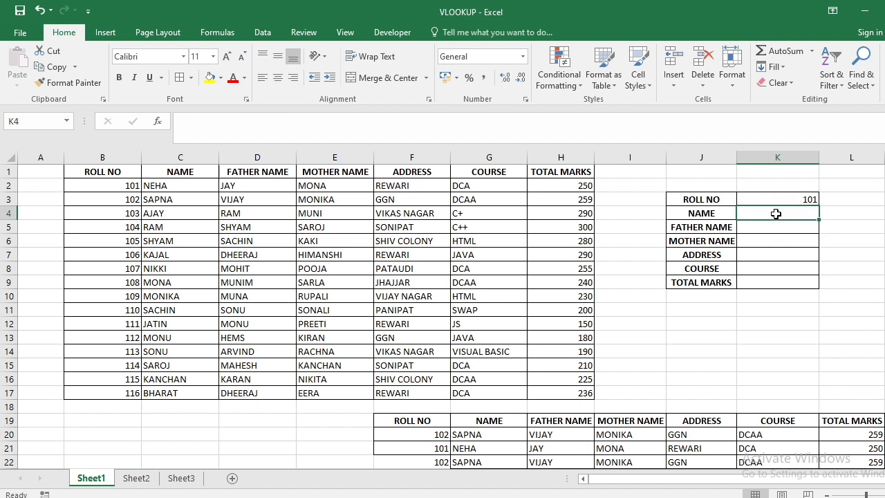
{"action": "type", "text": "=vlo"}
{"action": "key", "text": "Tab"}
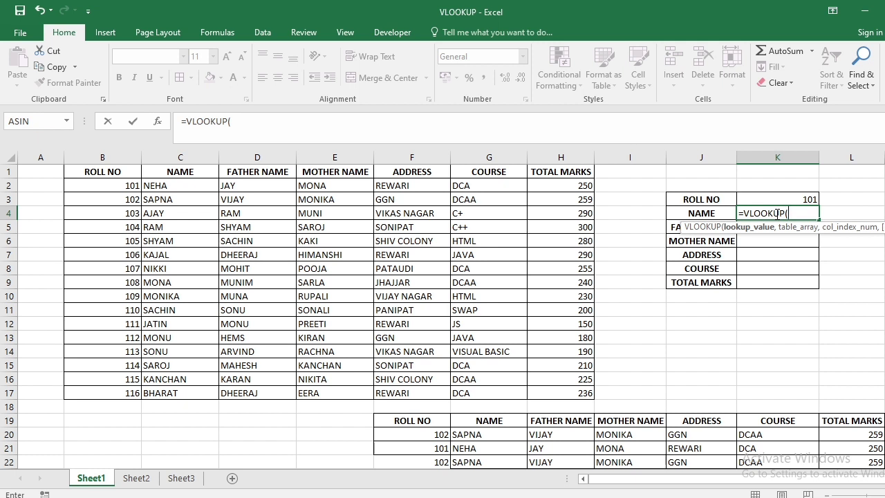
{"action": "left_click", "coordinate": [777, 198]}
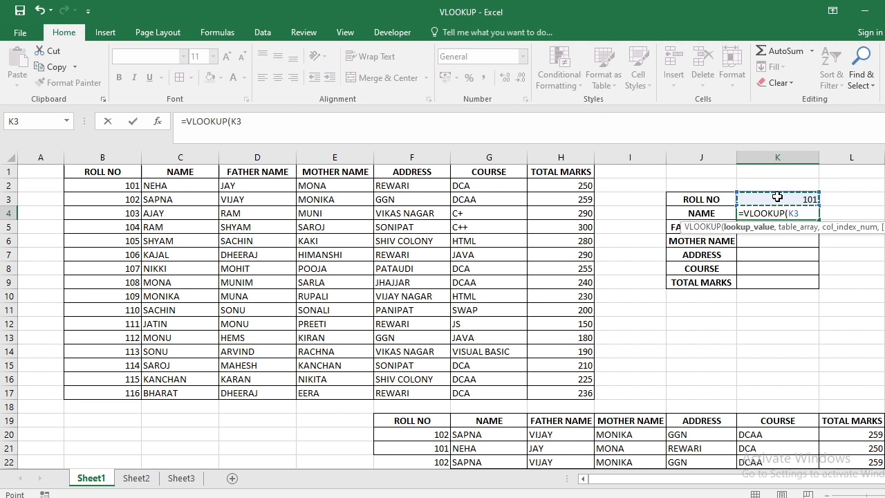
{"action": "type", "text": ","}
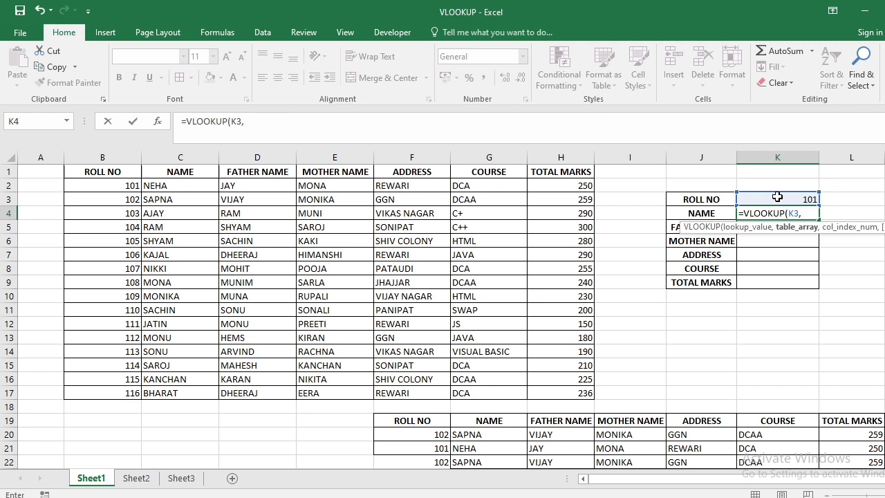
{"action": "left_click_drag", "start_coordinate": [97, 173], "coordinate": [556, 393]}
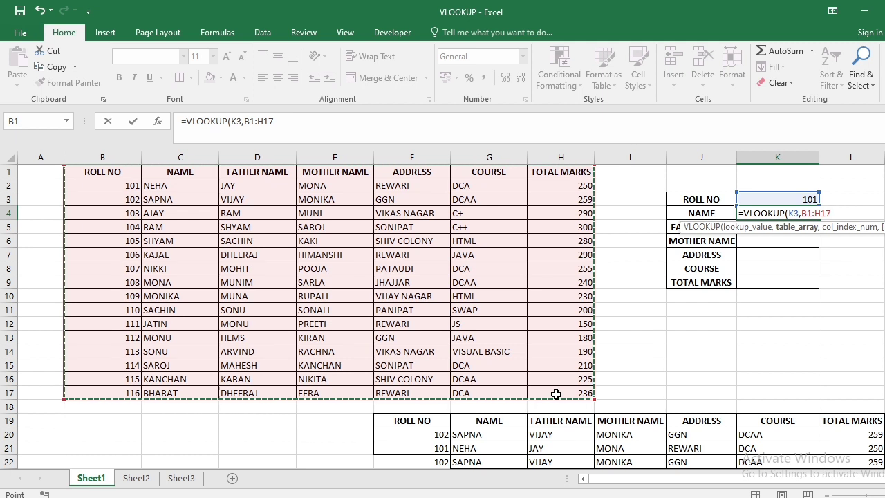
{"action": "type", "text": ",2"}
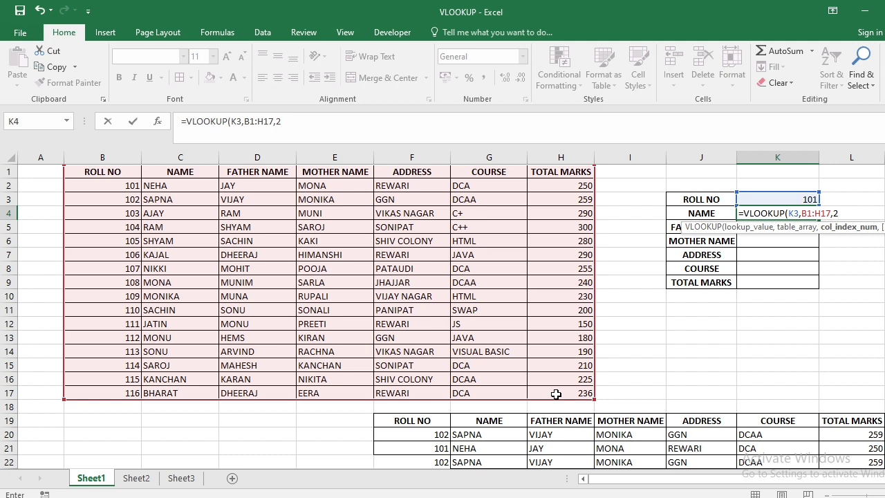
{"action": "type", "text": ",0)"}
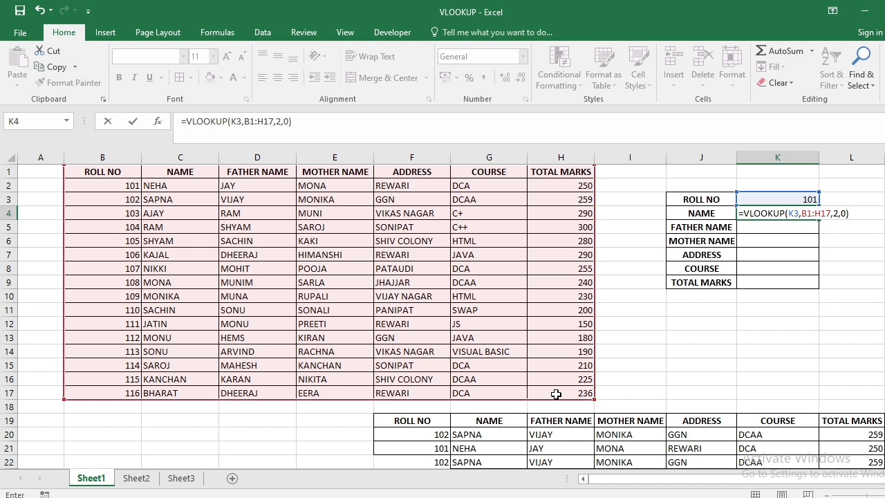
{"action": "key", "text": "Return"}
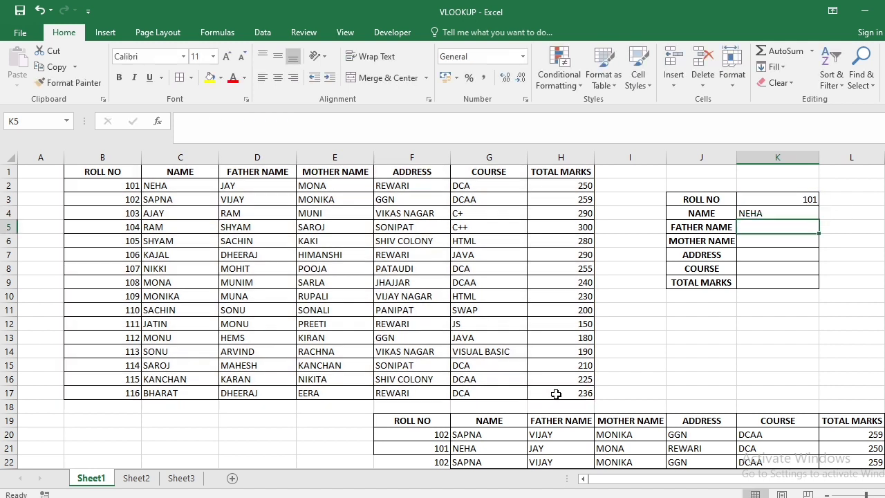
Test the name lookup by changing the roll number in K3 to 102, then to 103.
{"action": "key", "text": "Up"}
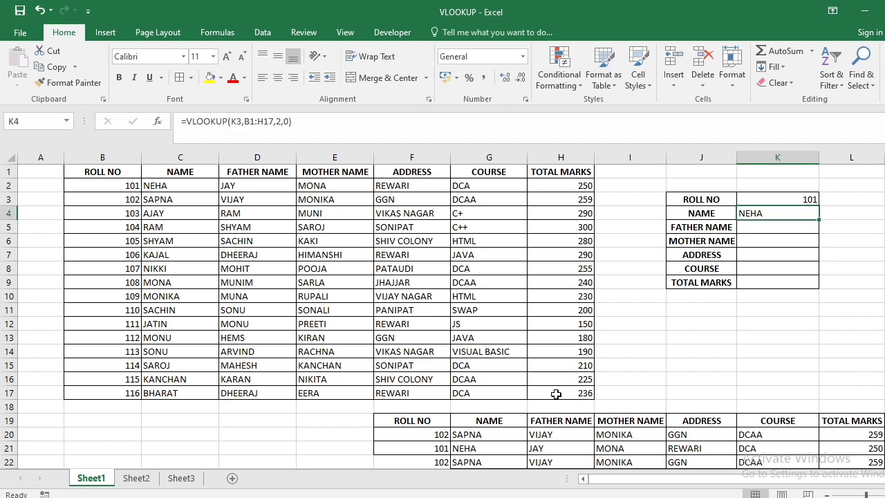
{"action": "key", "text": "Up"}
{"action": "type", "text": "102"}
{"action": "key", "text": "Return"}
{"action": "key", "text": "Up"}
{"action": "type", "text": "103"}
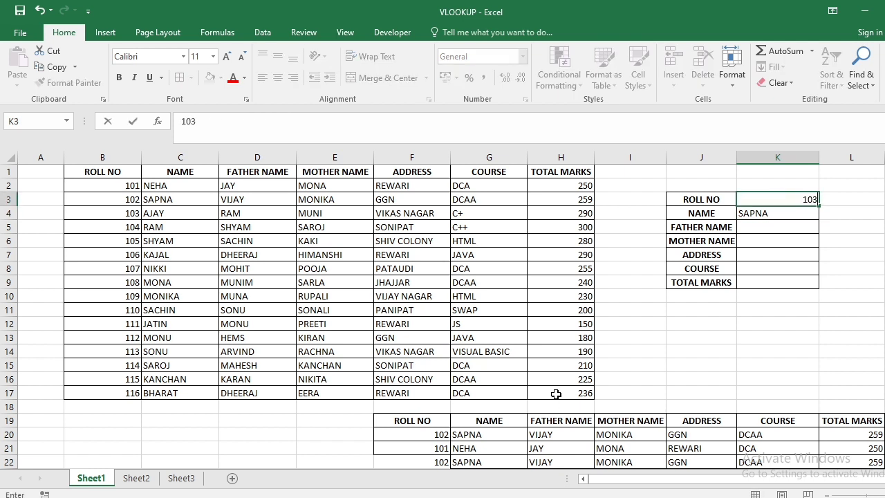
{"action": "key", "text": "Return"}
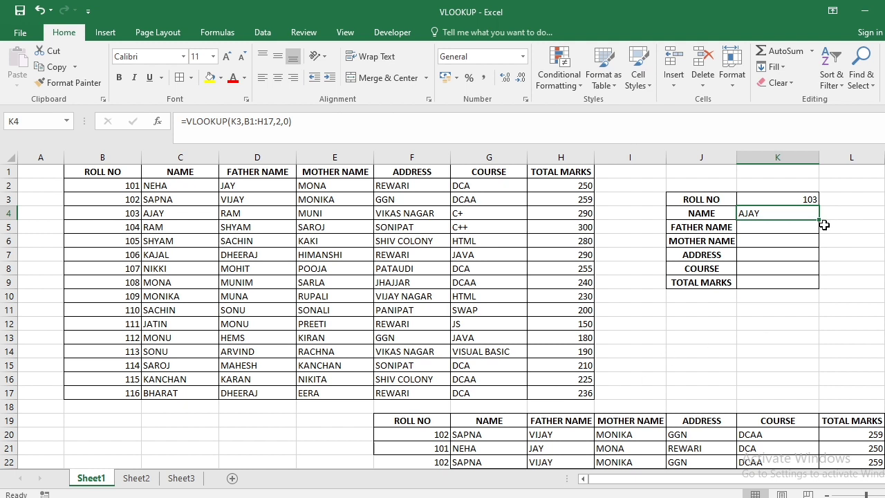
Fill the K4 formula down to K9 and inspect the shifted references in K5's formula.
{"action": "left_click_drag", "start_coordinate": [818, 220], "coordinate": [820, 287]}
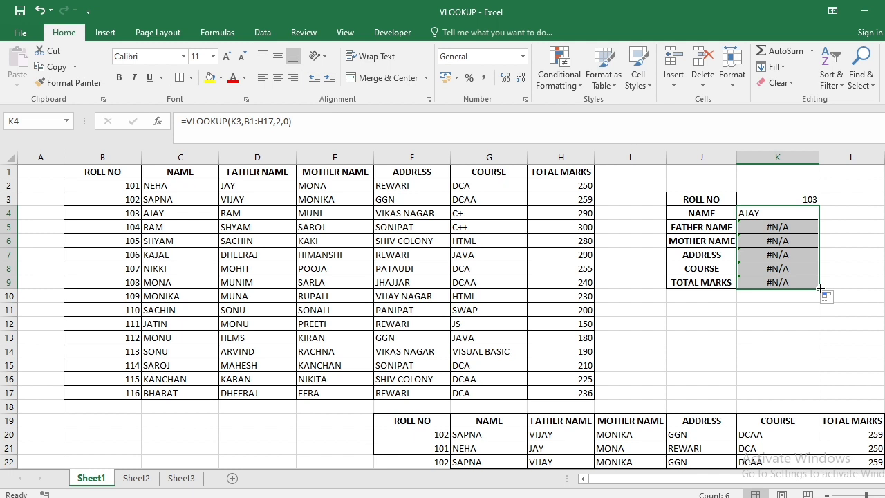
{"action": "left_click", "coordinate": [766, 215]}
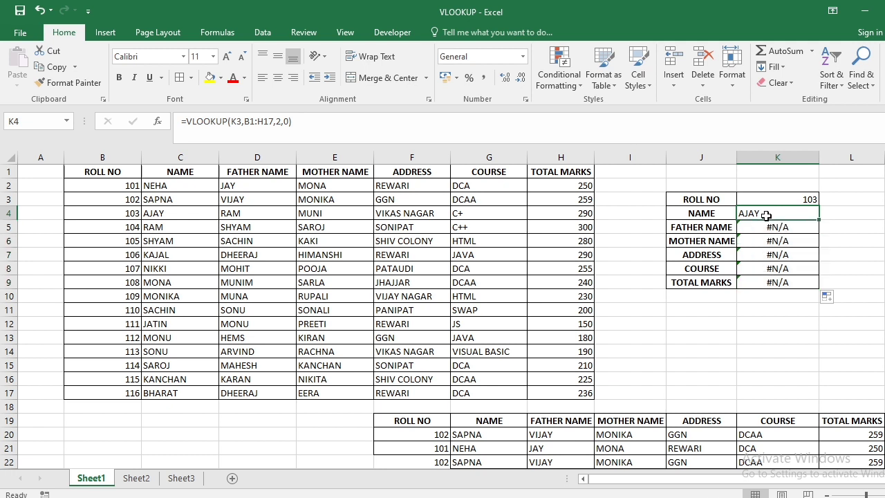
{"action": "left_click", "coordinate": [803, 227]}
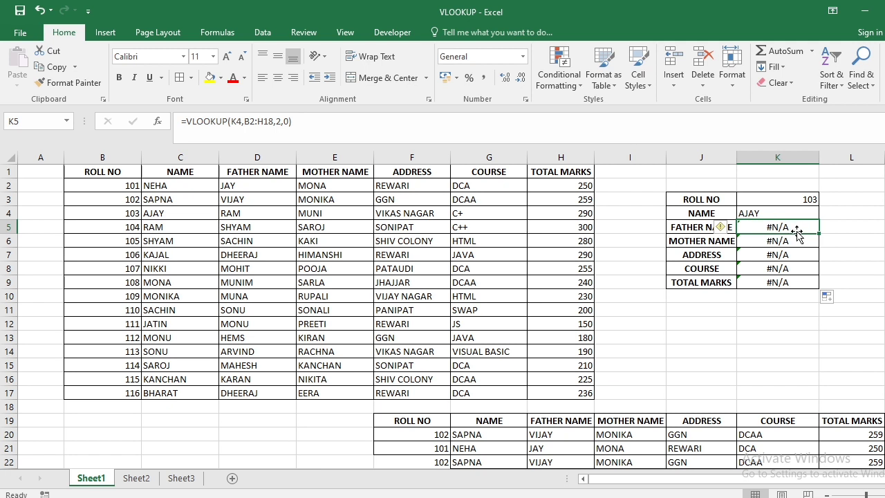
{"action": "double_click", "coordinate": [803, 226]}
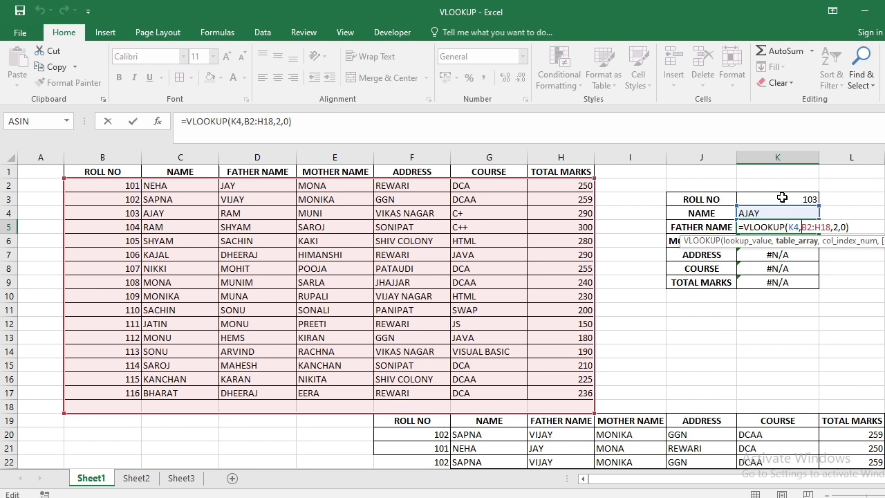
{"action": "key", "text": "ctrl+Return"}
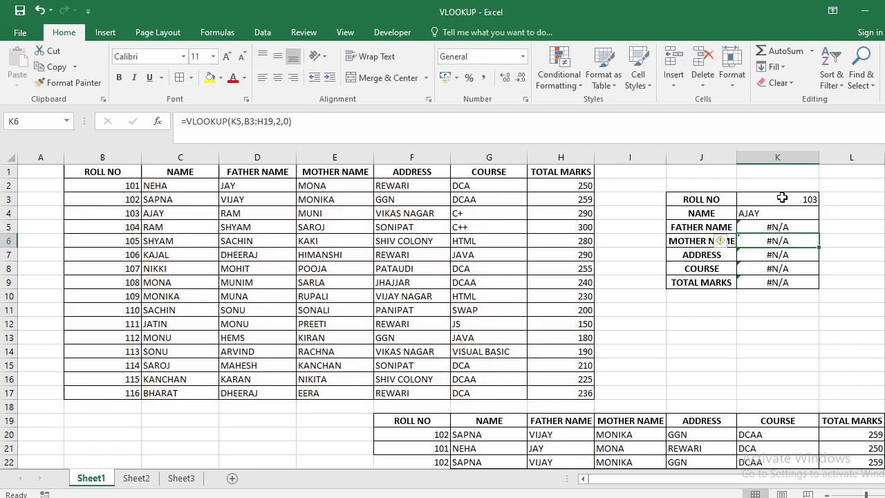
{"action": "key", "text": "Up"}
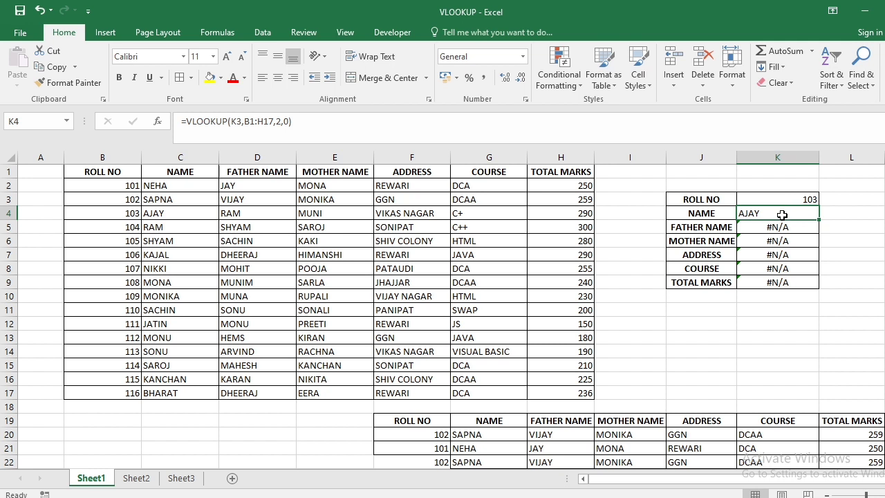
Make the lookup value in K4's VLOOKUP formula the absolute reference $K$3.
{"action": "double_click", "coordinate": [782, 212]}
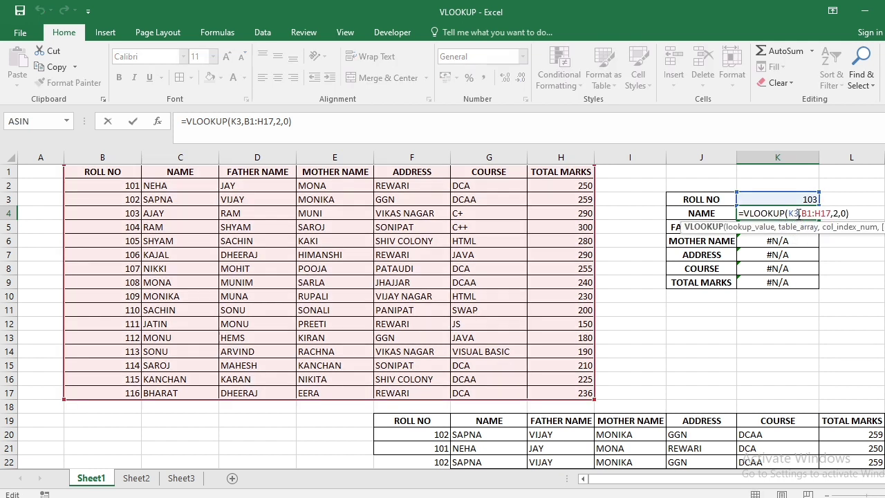
{"action": "left_click", "coordinate": [794, 213]}
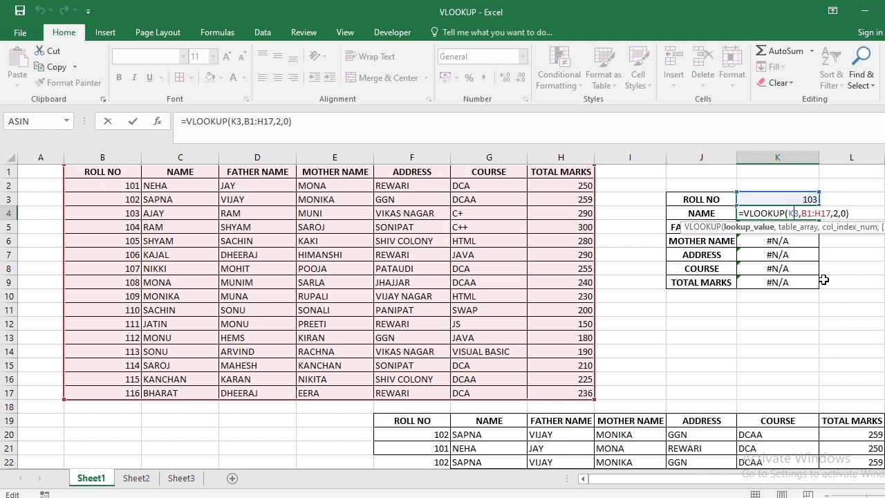
{"action": "type", "text": "$K"}
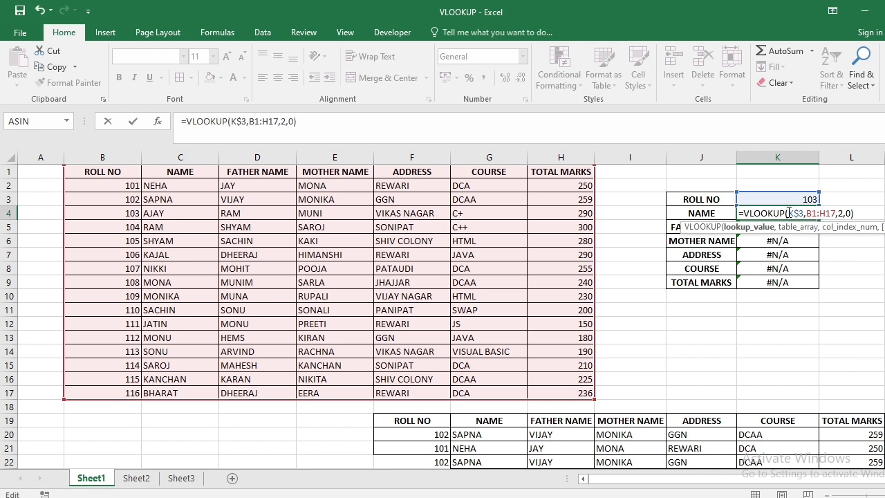
{"action": "type", "text": "$"}
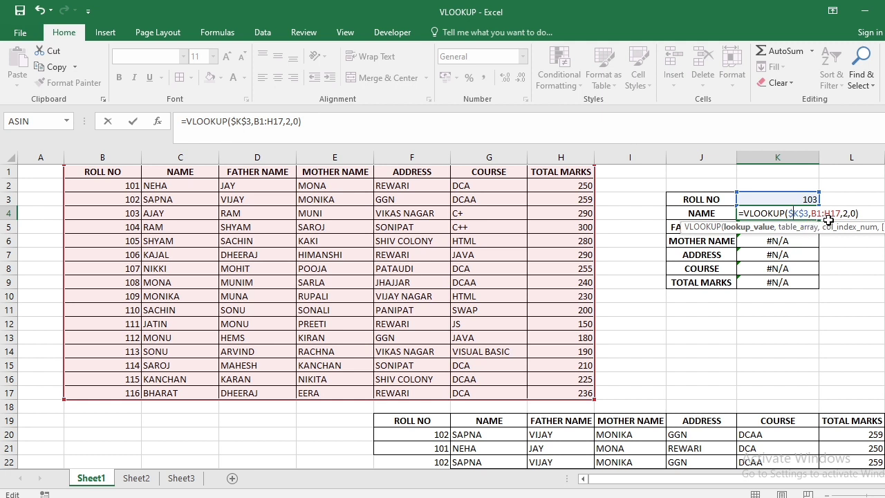
Make the table range in K4's VLOOKUP formula the absolute reference $B$1:$H$17.
{"action": "left_click", "coordinate": [811, 212]}
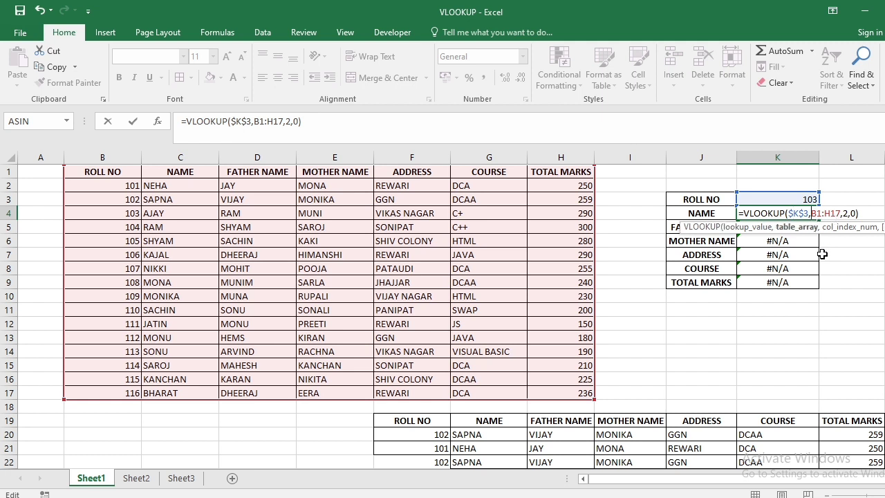
{"action": "type", "text": "$K"}
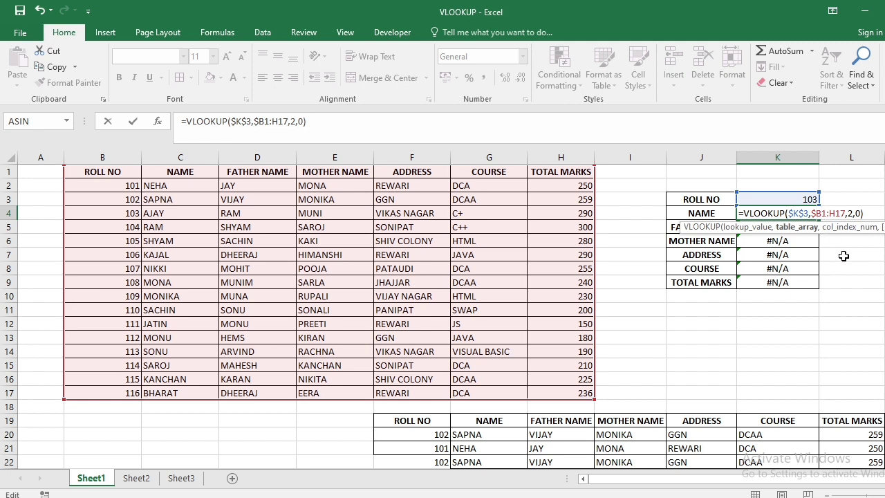
{"action": "type", "text": "$"}
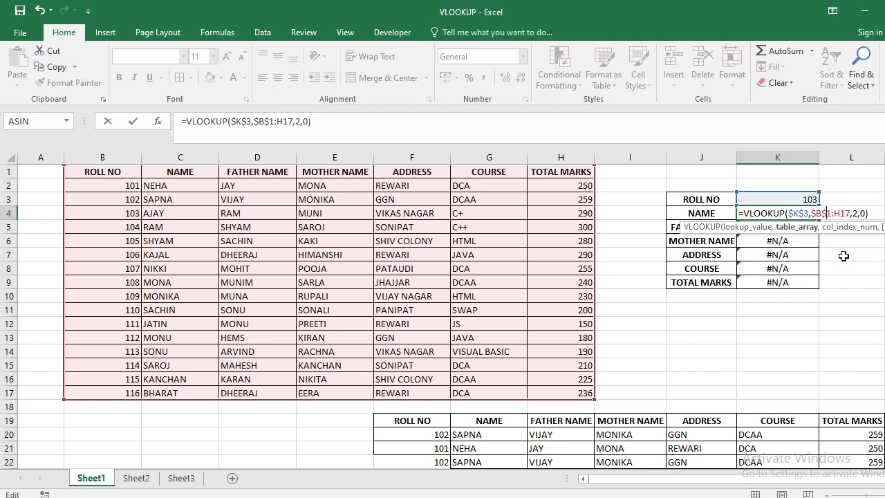
{"action": "left_click", "coordinate": [835, 214]}
{"action": "type", "text": "$"}
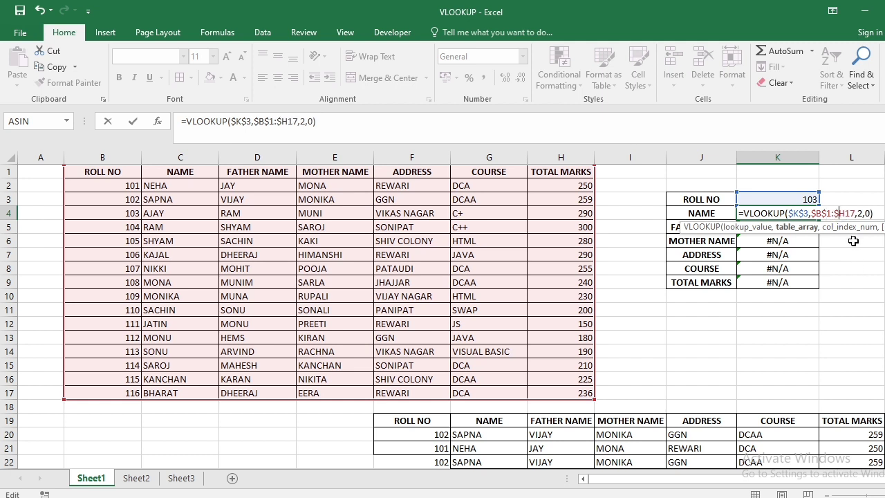
{"action": "key", "text": "Right"}
{"action": "type", "text": "$"}
{"action": "key", "text": "Return"}
Fill the K4 formula down to K9 again and inspect the references in K5's formula.
{"action": "key", "text": "Up"}
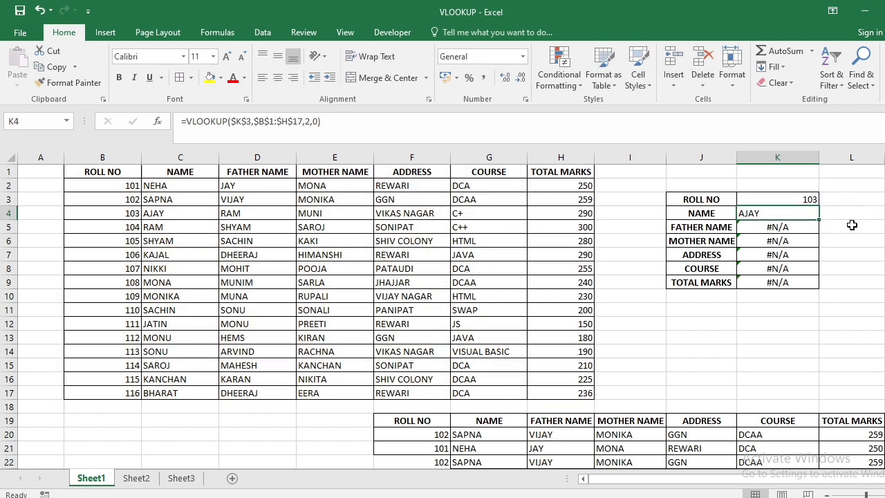
{"action": "left_click_drag", "start_coordinate": [818, 220], "coordinate": [819, 287]}
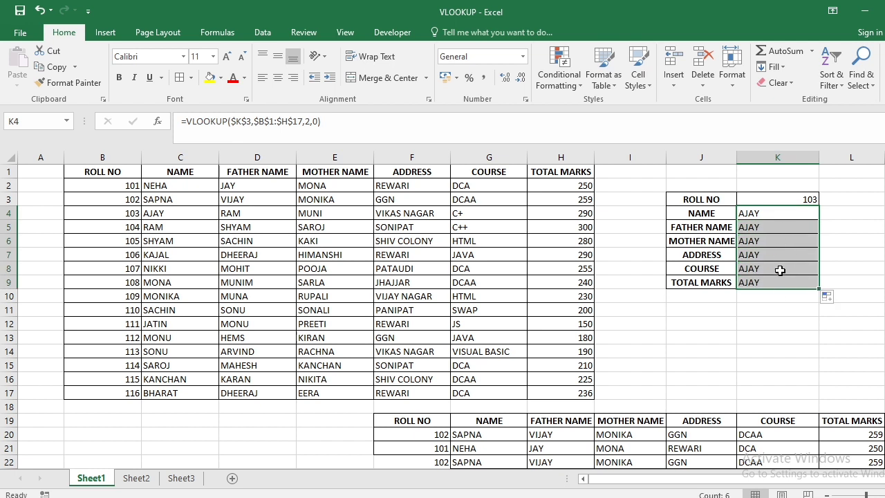
{"action": "double_click", "coordinate": [781, 232]}
{"action": "double_click", "coordinate": [782, 227]}
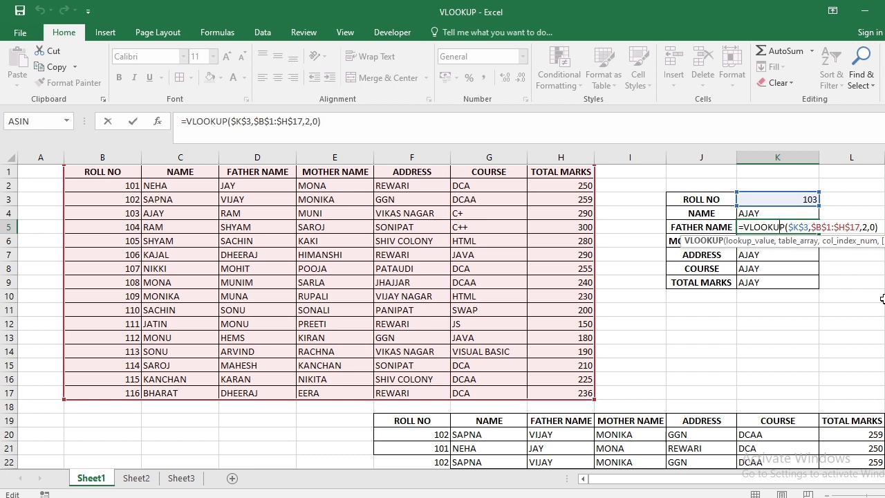
{"action": "key", "text": "Return"}
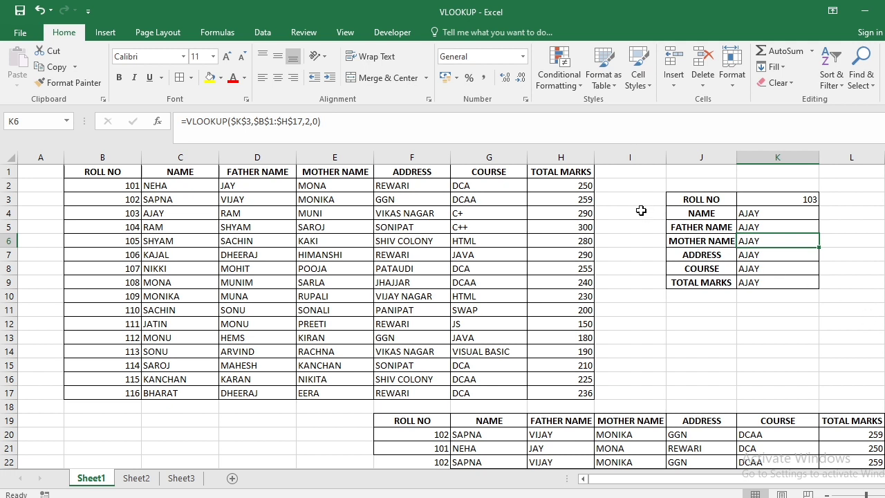
Enter =ROW() in I4, beside the NAME label, and check it against the sheet's row 4.
{"action": "left_click", "coordinate": [641, 210]}
{"action": "type", "text": "=ROW("}
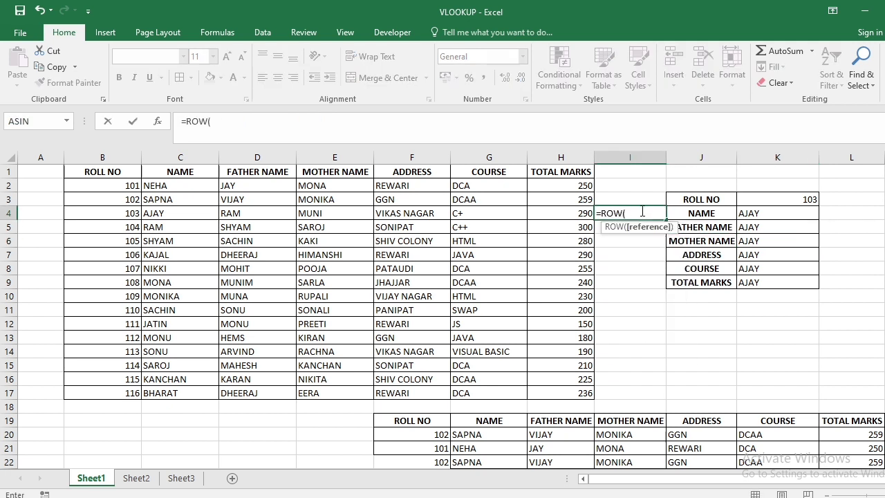
{"action": "type", "text": ")"}
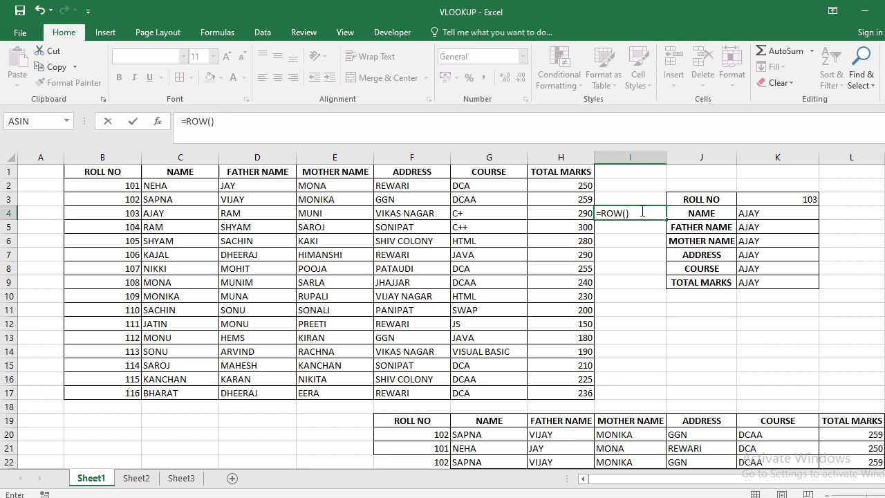
{"action": "key", "text": "Return"}
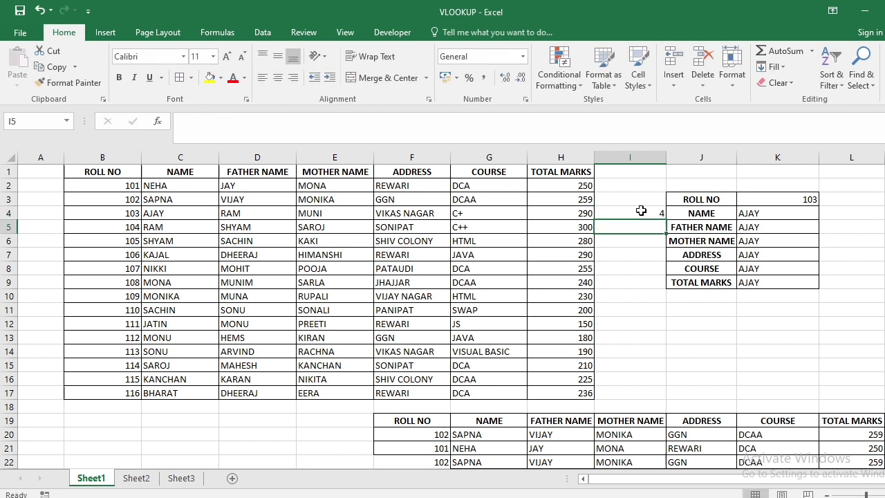
{"action": "left_click", "coordinate": [639, 213]}
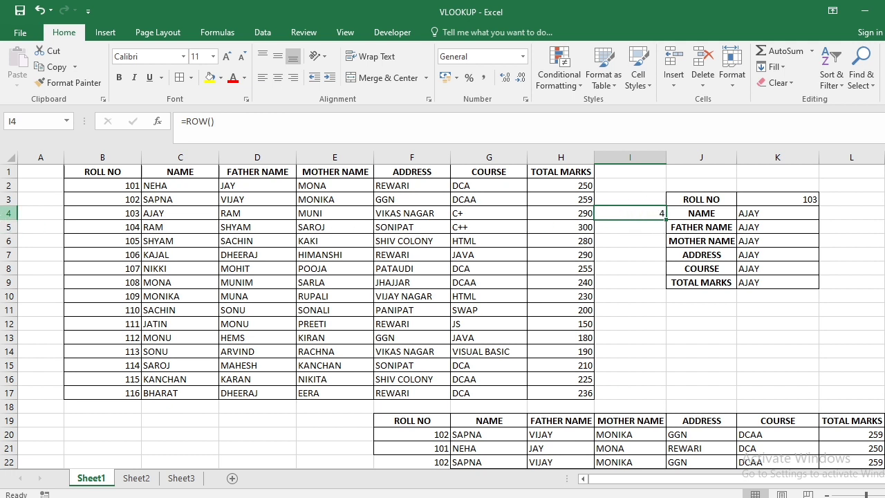
{"action": "left_click", "coordinate": [2, 213]}
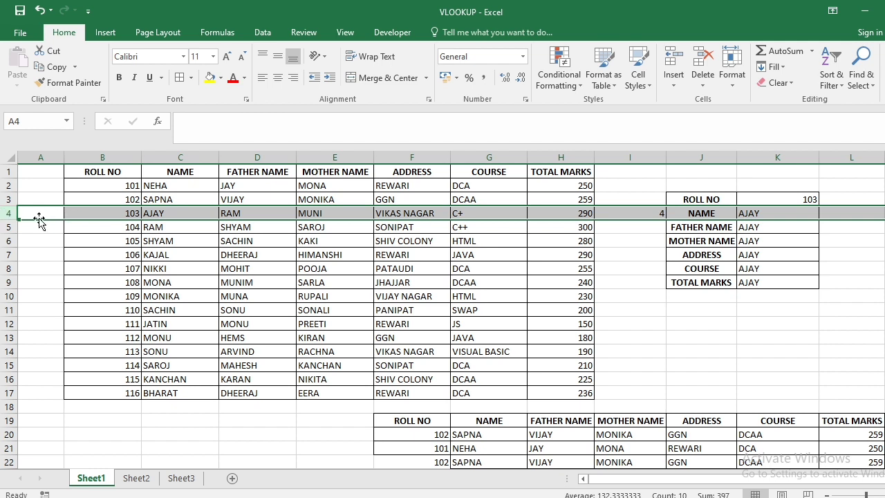
{"action": "left_click", "coordinate": [657, 243]}
{"action": "left_click", "coordinate": [643, 210]}
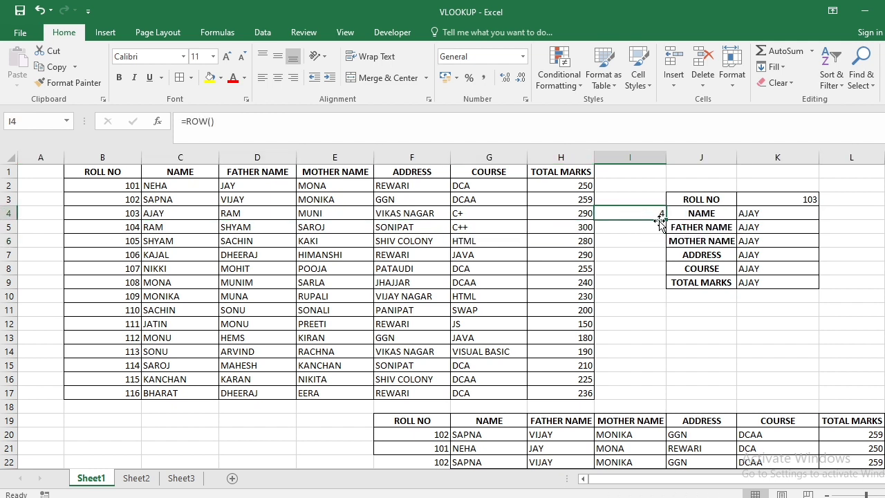
Fill the =ROW() formula from I4 down to I9 and compare it with sheet rows 5 and 6.
{"action": "left_click_drag", "start_coordinate": [663, 220], "coordinate": [657, 275]}
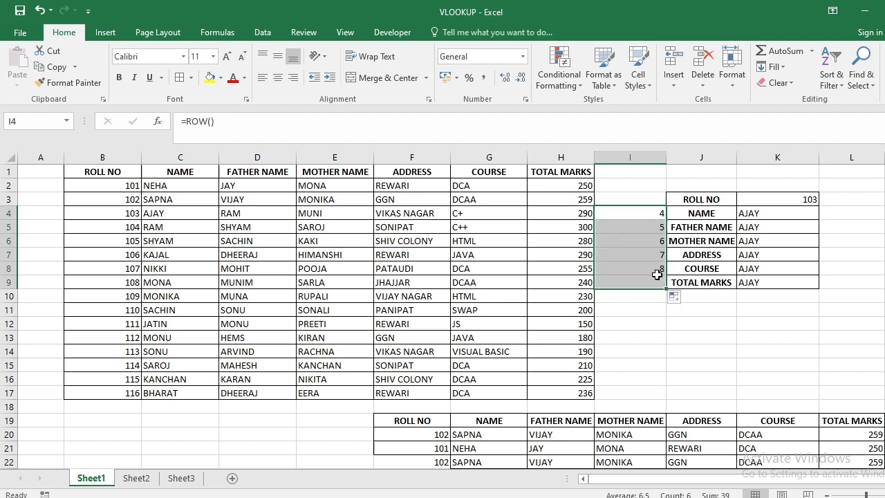
{"action": "double_click", "coordinate": [642, 228]}
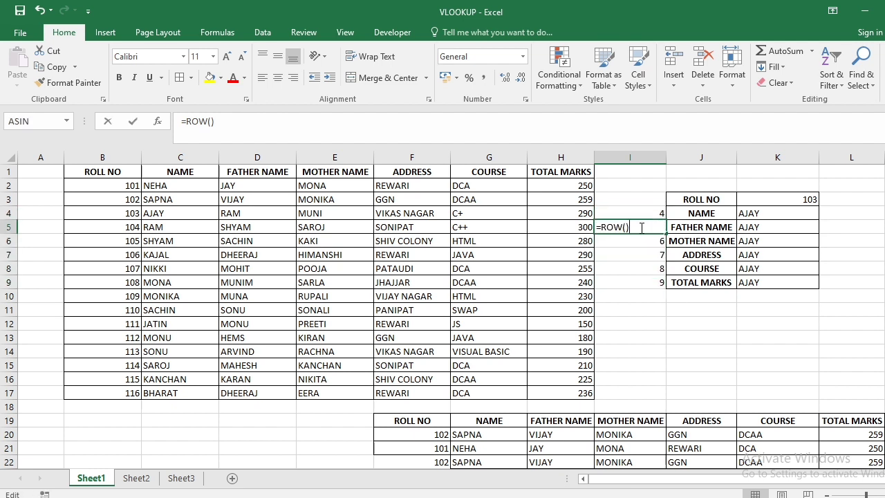
{"action": "key", "text": "Escape"}
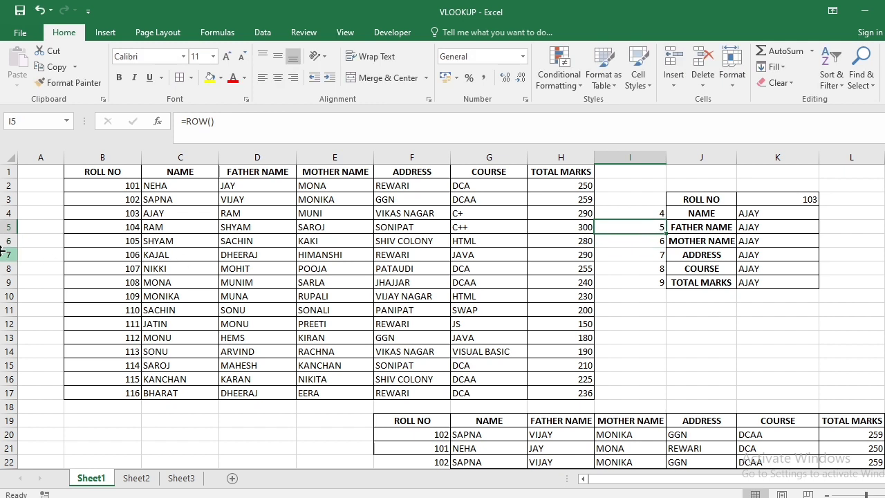
{"action": "left_click", "coordinate": [7, 227]}
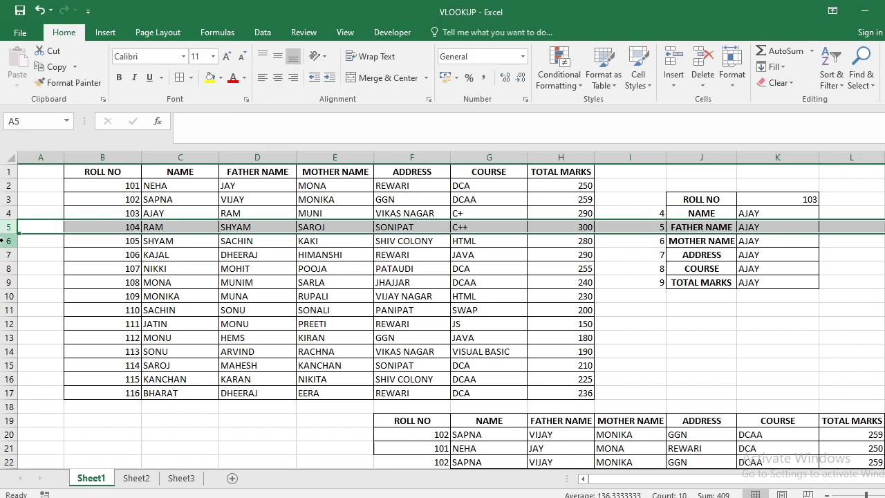
{"action": "left_click", "coordinate": [6, 240]}
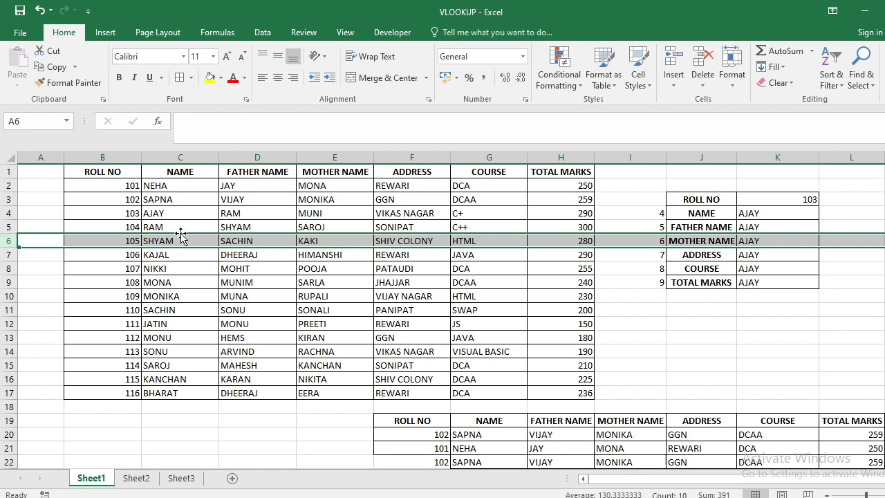
{"action": "left_click", "coordinate": [592, 224]}
Change the formula in I4 to =ROW()-2 and fill it down to I9.
{"action": "left_click", "coordinate": [617, 212]}
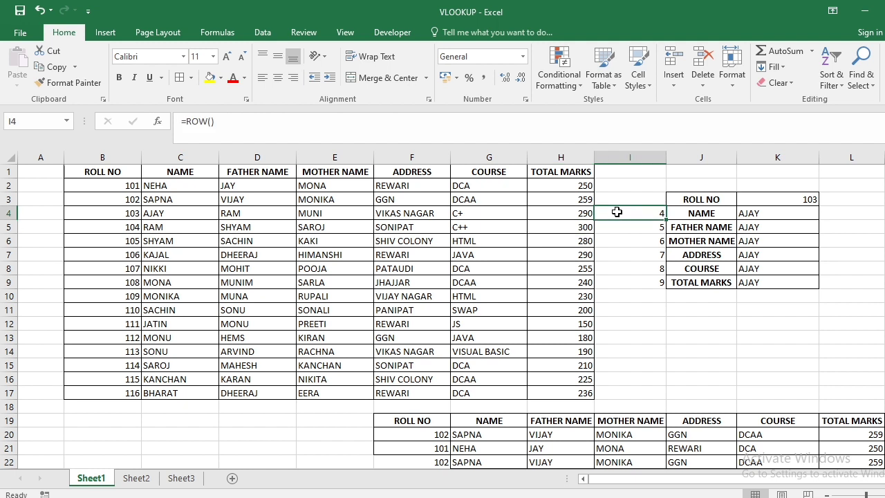
{"action": "double_click", "coordinate": [633, 213]}
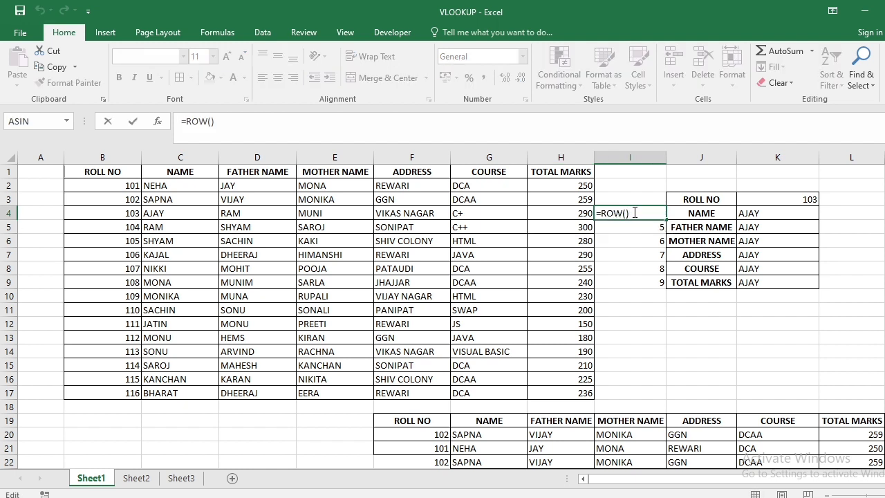
{"action": "type", "text": "-2"}
{"action": "key", "text": "Return"}
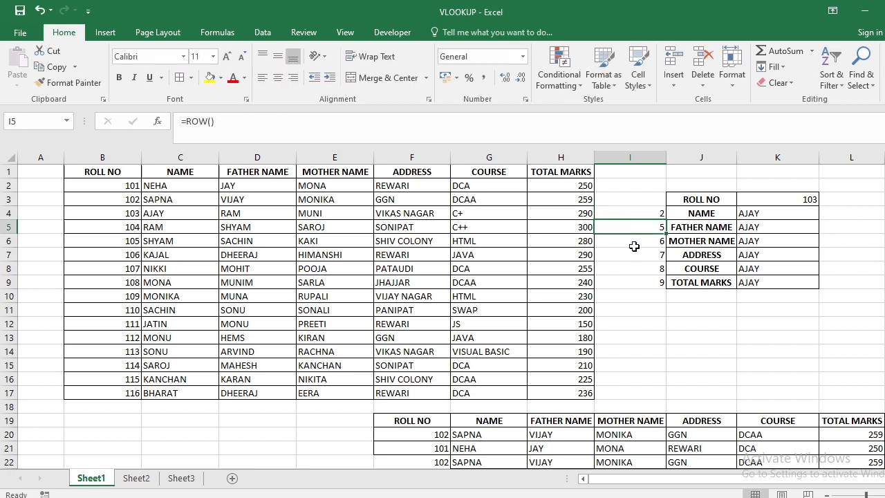
{"action": "left_click", "coordinate": [639, 214]}
{"action": "left_click_drag", "start_coordinate": [663, 219], "coordinate": [668, 288]}
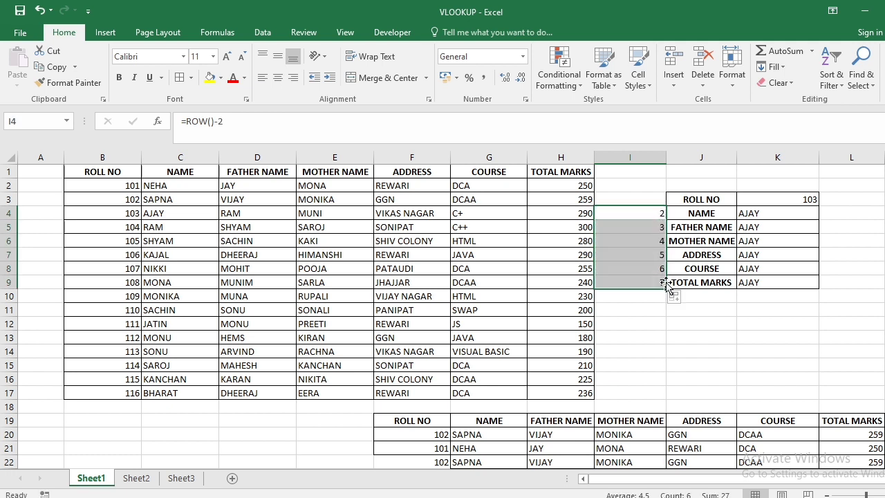
{"action": "left_click", "coordinate": [701, 379]}
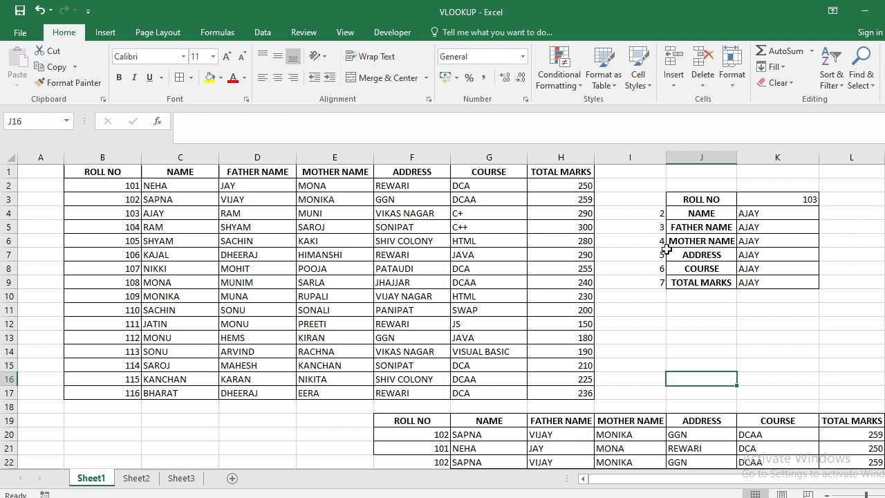
Inspect the ROW formulas in I4 and I5, comparing I5 with its sheet row number.
{"action": "double_click", "coordinate": [655, 216]}
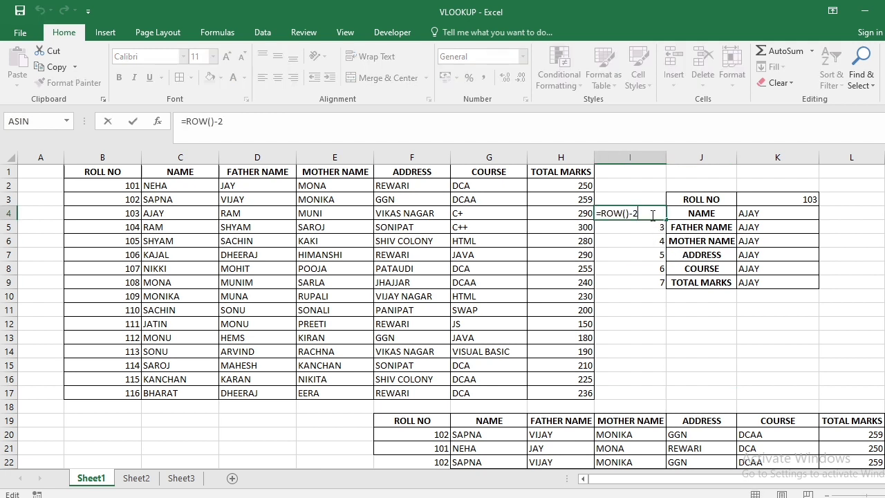
{"action": "key", "text": "Return"}
{"action": "left_click", "coordinate": [652, 215]}
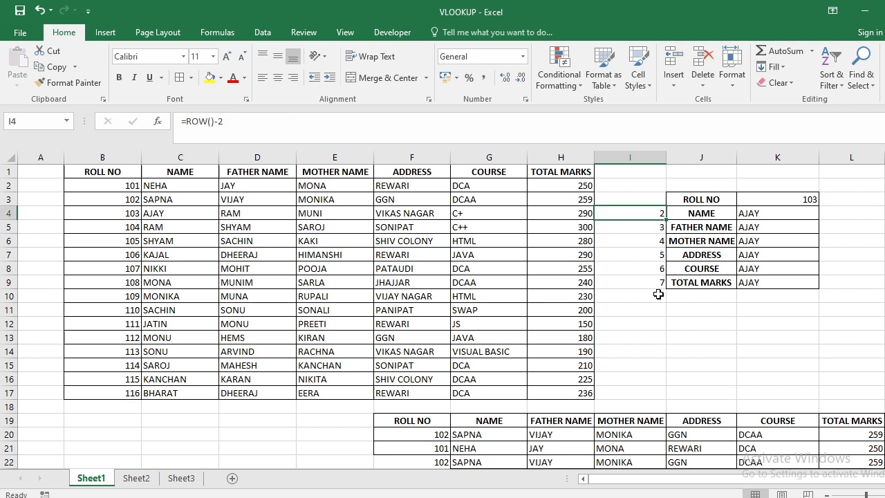
{"action": "double_click", "coordinate": [647, 230]}
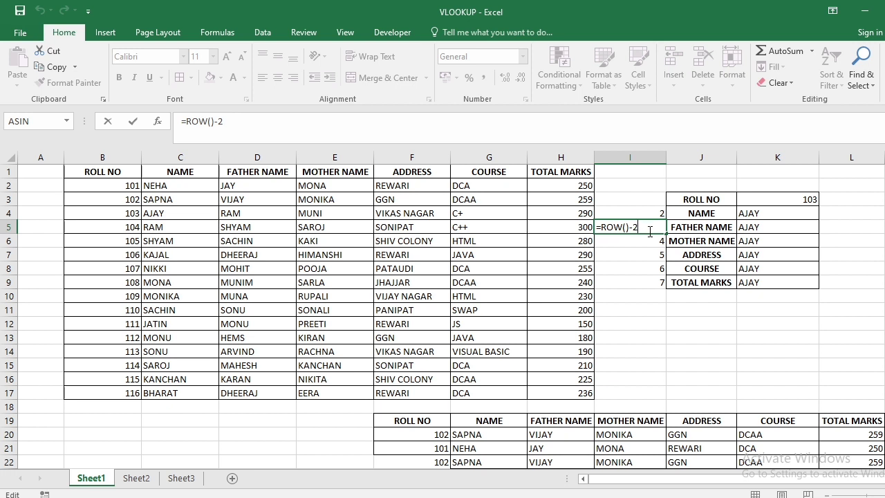
{"action": "left_click", "coordinate": [5, 226]}
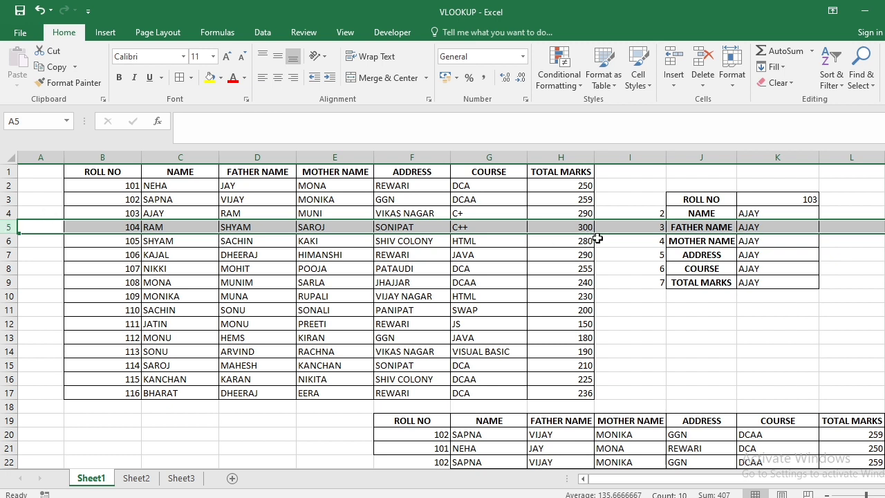
{"action": "double_click", "coordinate": [635, 228]}
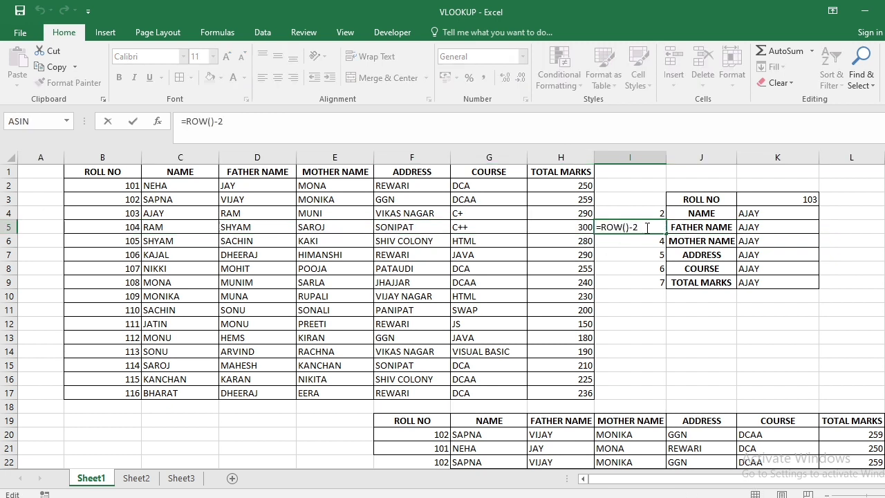
{"action": "key", "text": "Return"}
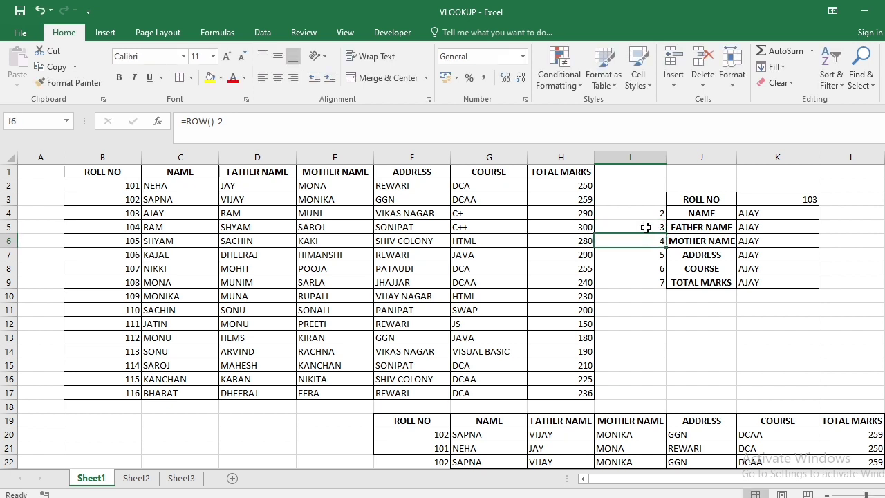
Replace the column index in K4's VLOOKUP formula with row()-2.
{"action": "double_click", "coordinate": [799, 213]}
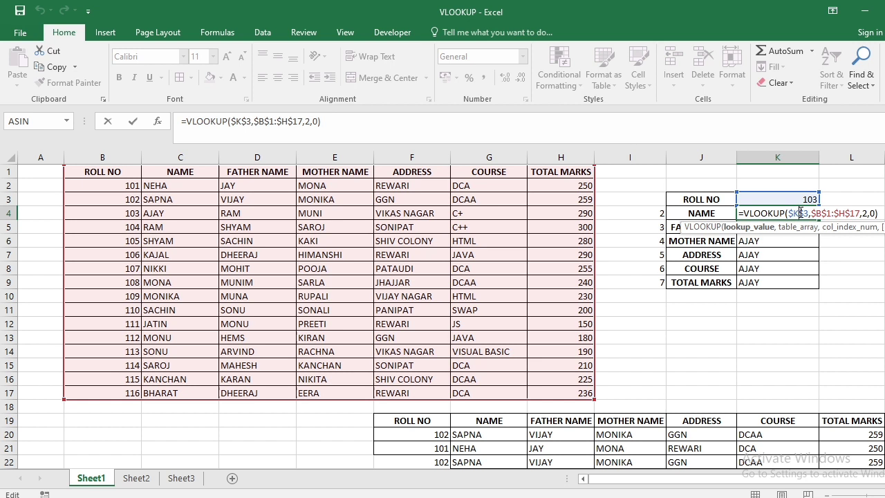
{"action": "left_click", "coordinate": [869, 215]}
{"action": "key", "text": "BackSpace"}
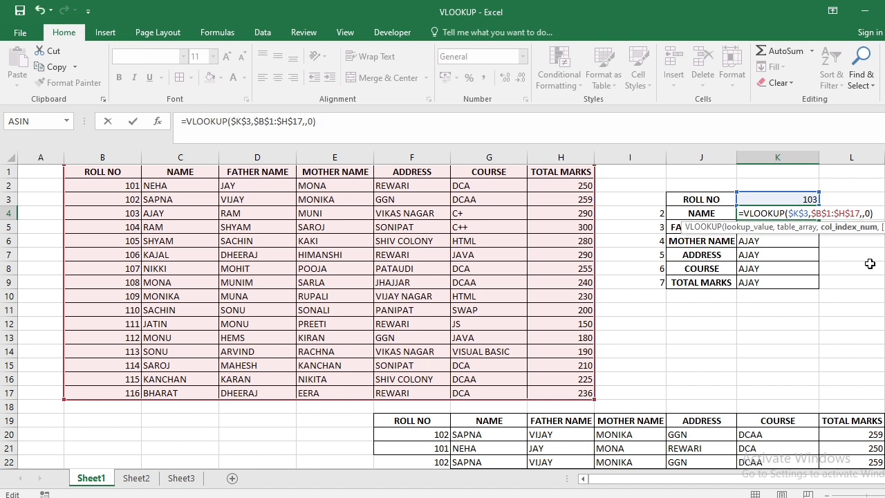
{"action": "type", "text": "row"}
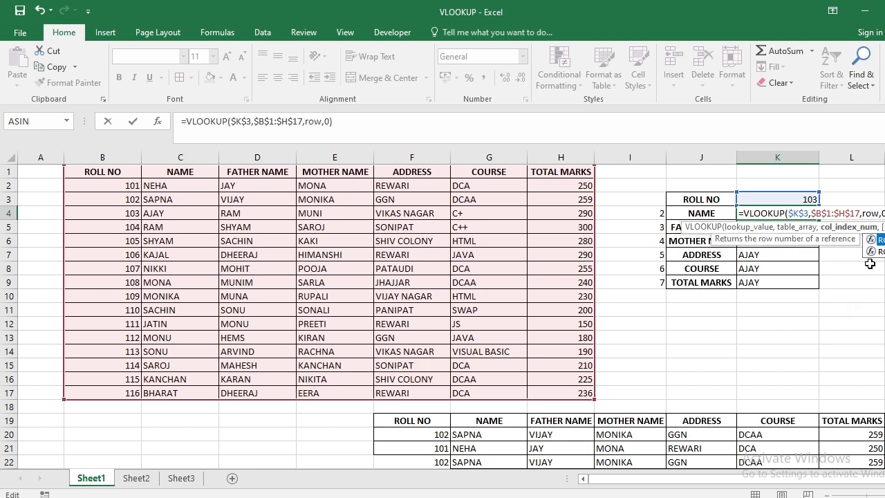
{"action": "type", "text": "()"}
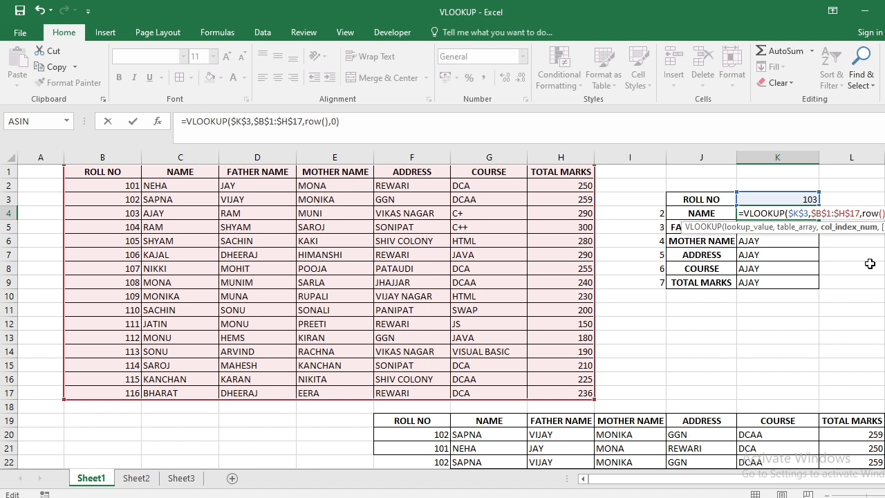
{"action": "type", "text": "-2"}
{"action": "key", "text": "Return"}
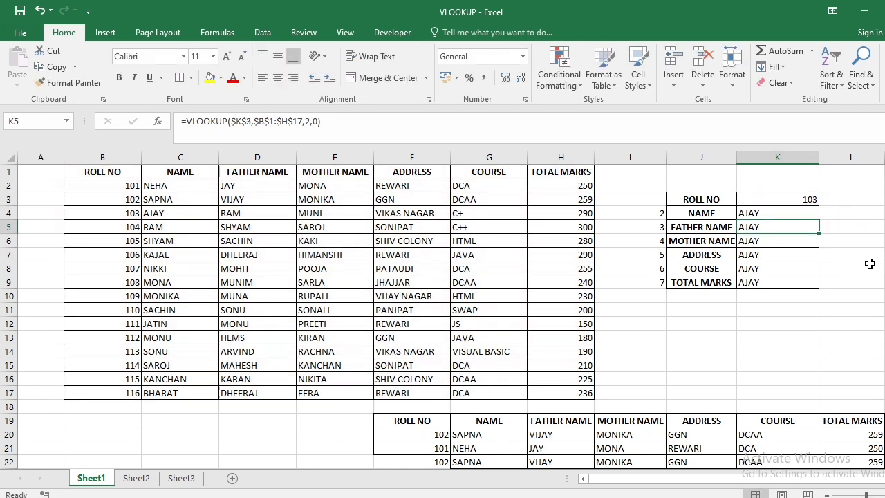
Fill K4's VLOOKUP formula with the ROW()-2 column index down to K9 and inspect the copy in K5.
{"action": "key", "text": "Up"}
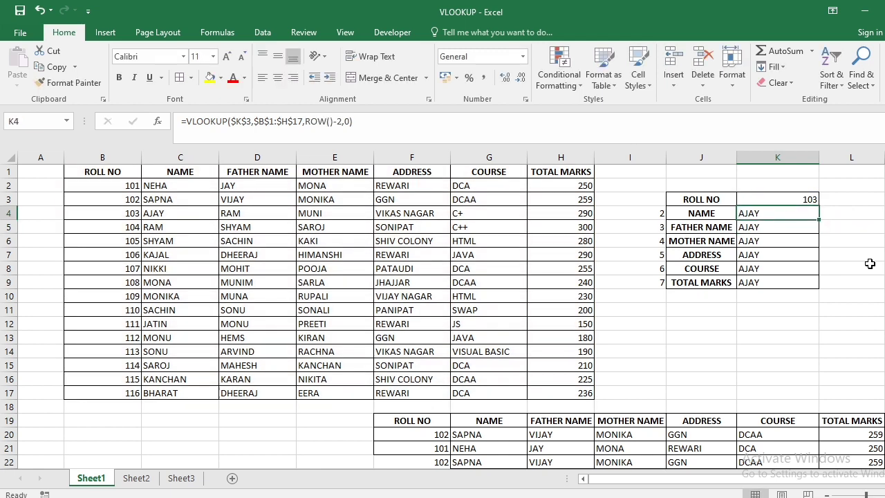
{"action": "double_click", "coordinate": [768, 213]}
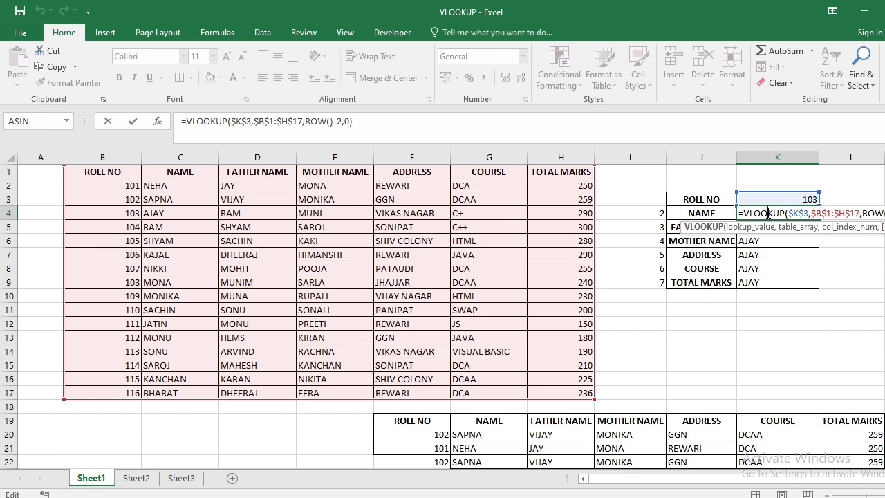
{"action": "key", "text": "Return"}
{"action": "key", "text": "Up"}
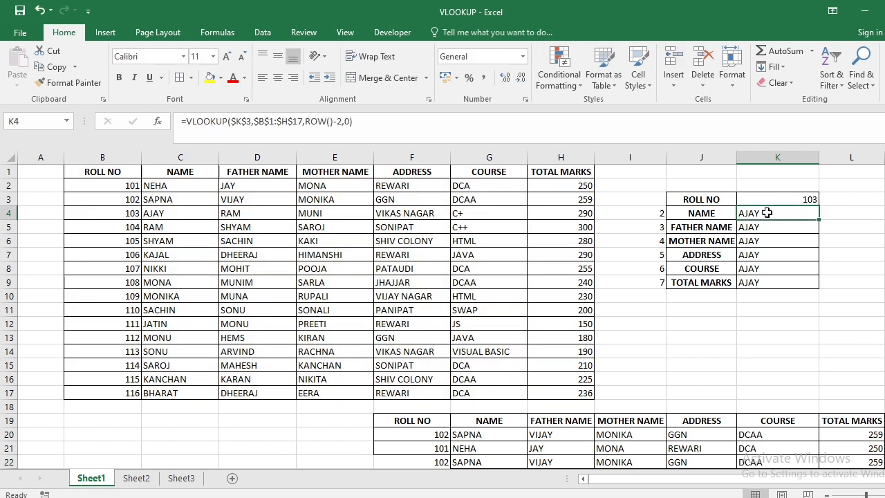
{"action": "left_click_drag", "start_coordinate": [819, 220], "coordinate": [820, 288]}
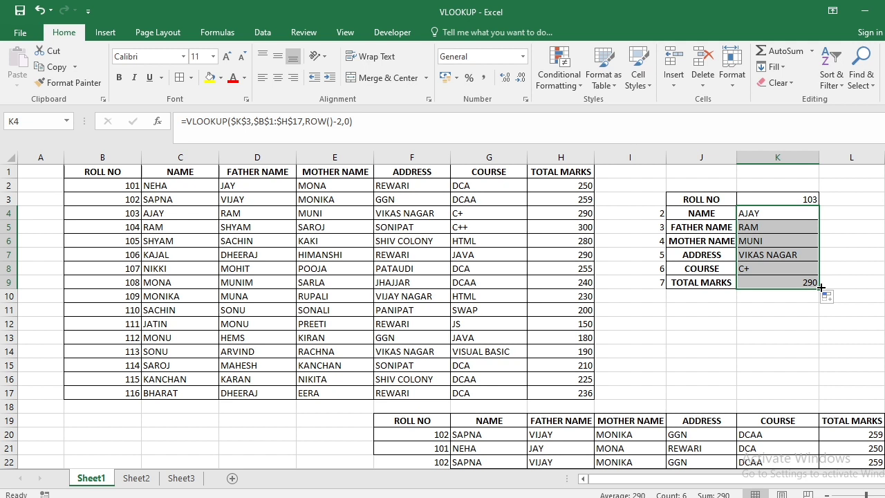
{"action": "double_click", "coordinate": [803, 229]}
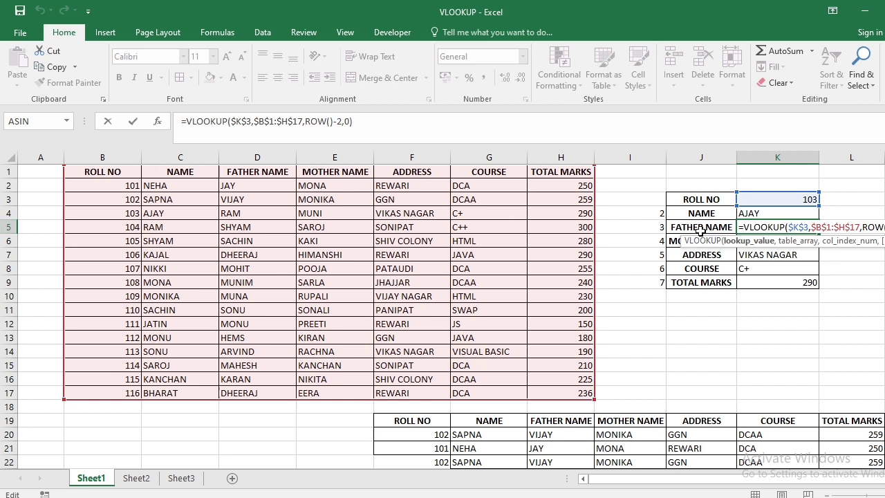
{"action": "key", "text": "Return"}
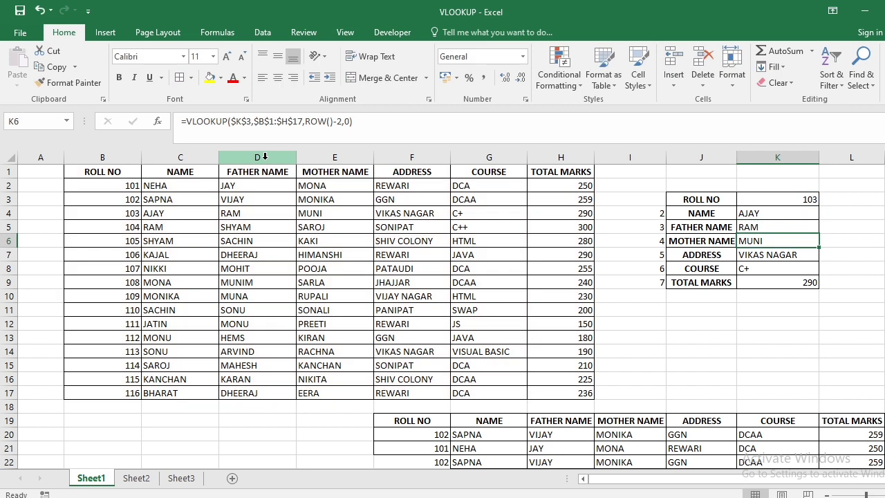
Set the roll number in K3 to 101 to test the vertical lookup.
{"action": "key", "text": "Up"}
{"action": "key", "text": "Up"}
{"action": "key", "text": "Up"}
{"action": "key", "text": "Right"}
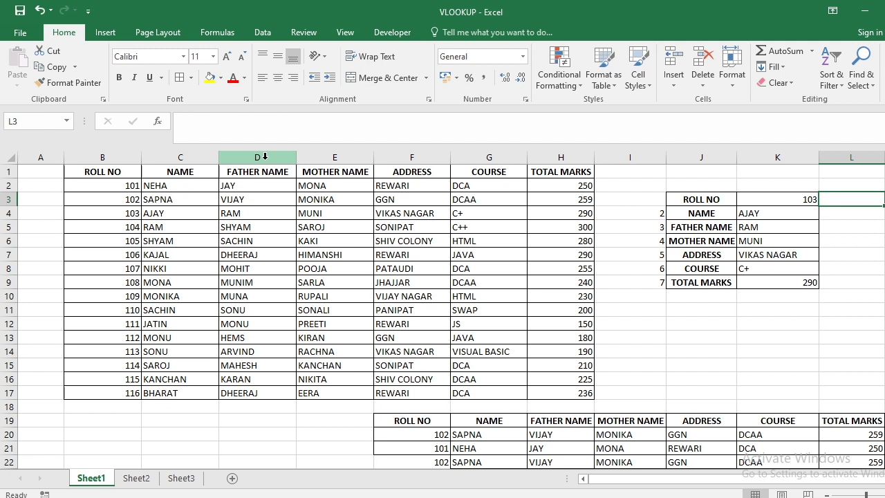
{"action": "key", "text": "Left"}
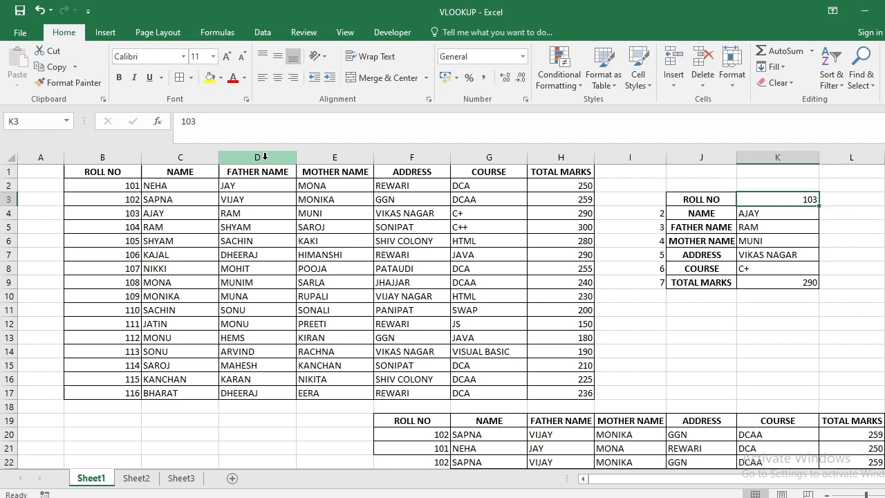
{"action": "type", "text": "101"}
{"action": "key", "text": "Return"}
{"action": "key", "text": "F2"}
{"action": "key", "text": "Escape"}
{"action": "type", "text": "102"}
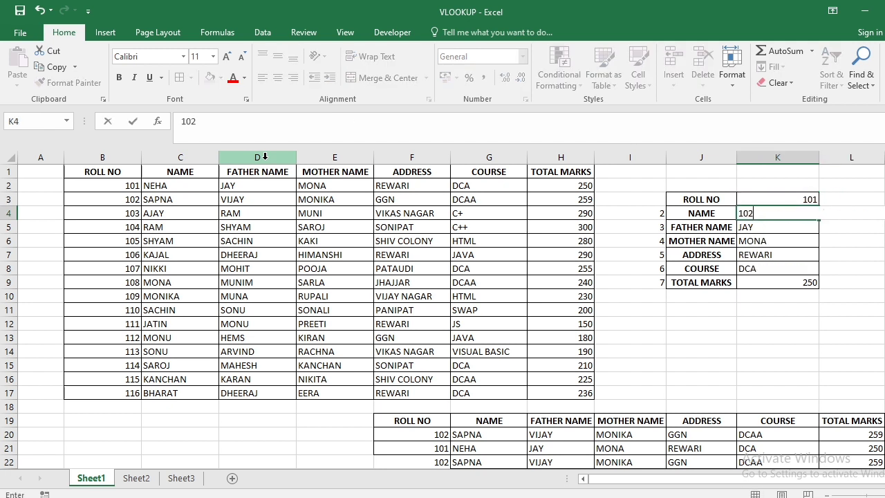
{"action": "key", "text": "Return"}
{"action": "key", "text": "Up"}
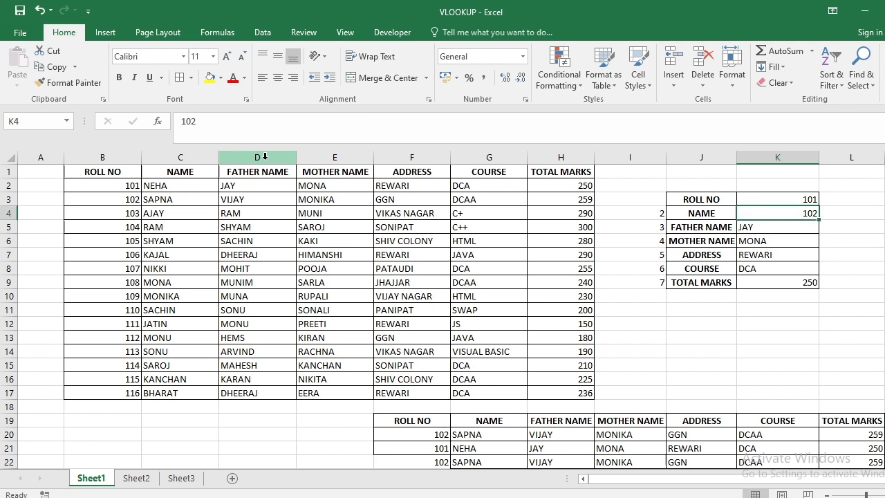
{"action": "key", "text": "ctrl+z"}
Test the lookup by setting the roll number in K3 to 102 and then to 103.
{"action": "key", "text": "Up"}
{"action": "type", "text": "102"}
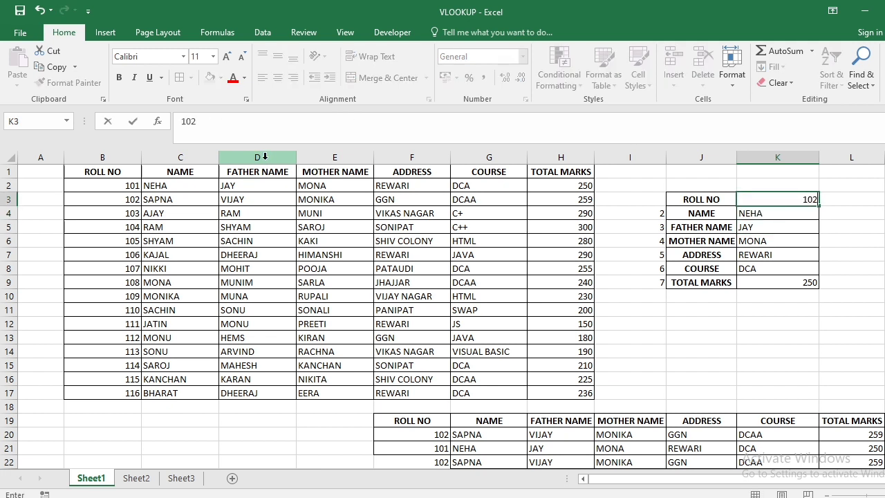
{"action": "key", "text": "Return"}
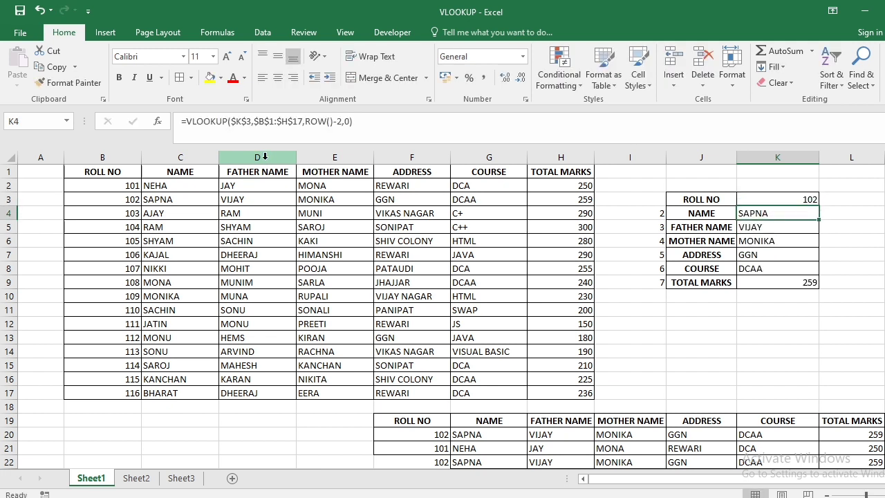
{"action": "key", "text": "Up"}
{"action": "type", "text": "103"}
{"action": "key", "text": "Return"}
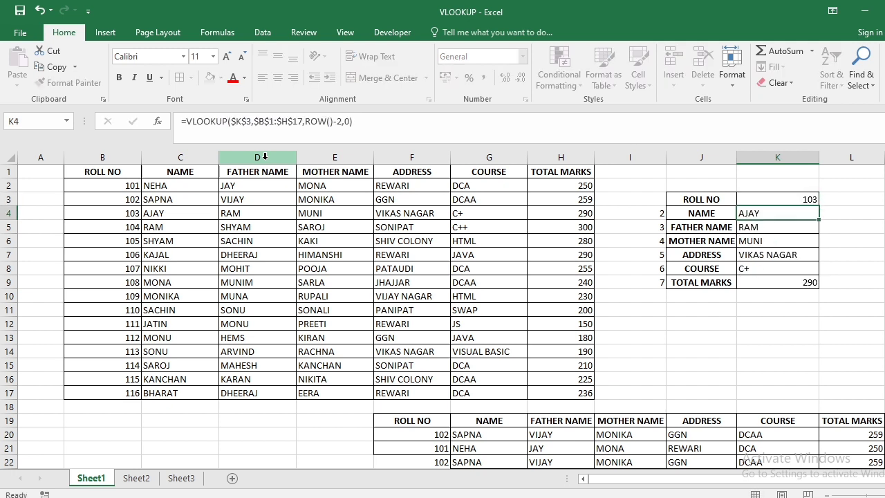
Enter 101 as a second roll number in L3, beside the existing one in K3.
{"action": "key", "text": "Up"}
{"action": "key", "text": "Right"}
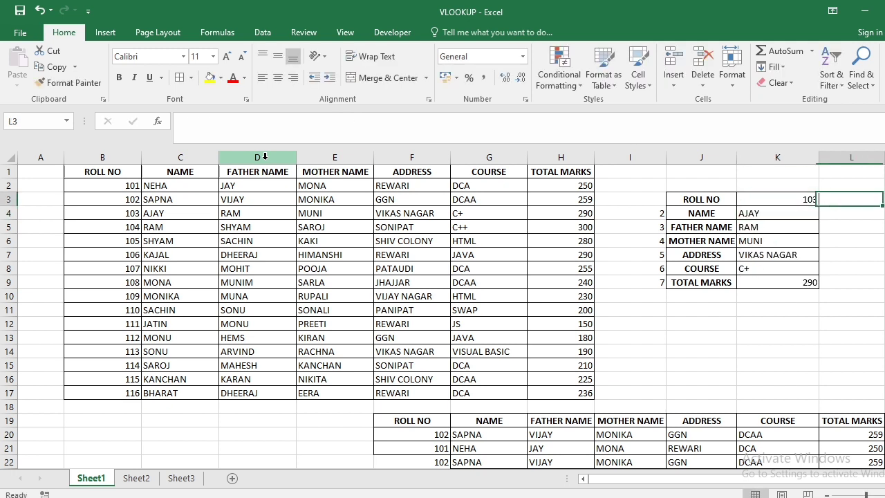
{"action": "key", "text": "Right"}
{"action": "key", "text": "Right"}
{"action": "key", "text": "Left"}
{"action": "key", "text": "Left"}
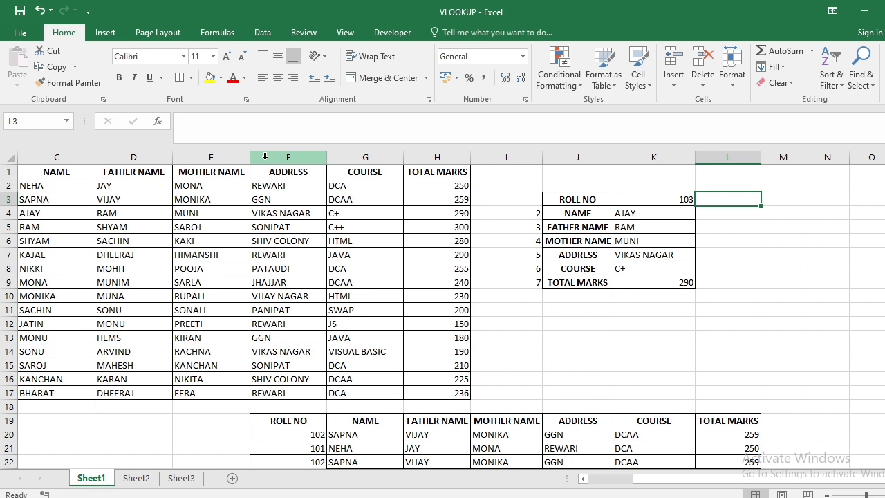
{"action": "type", "text": "101"}
{"action": "key", "text": "Return"}
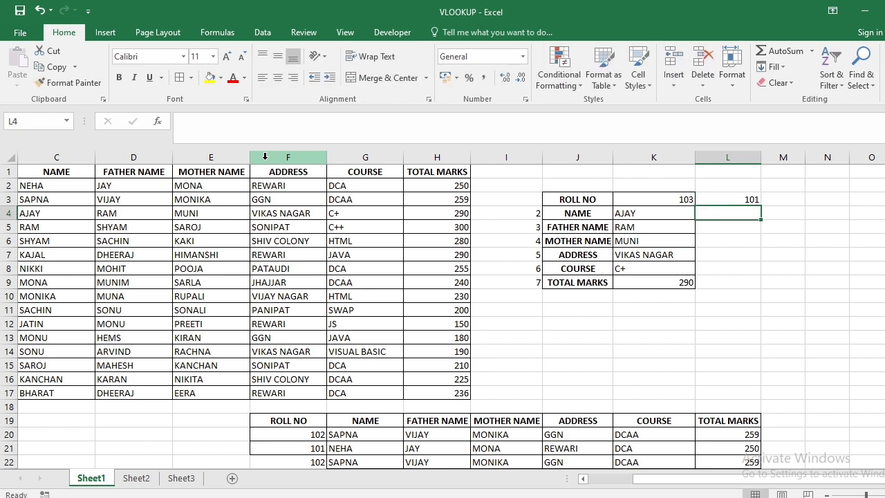
{"action": "key", "text": "Left"}
{"action": "key", "text": "Left"}
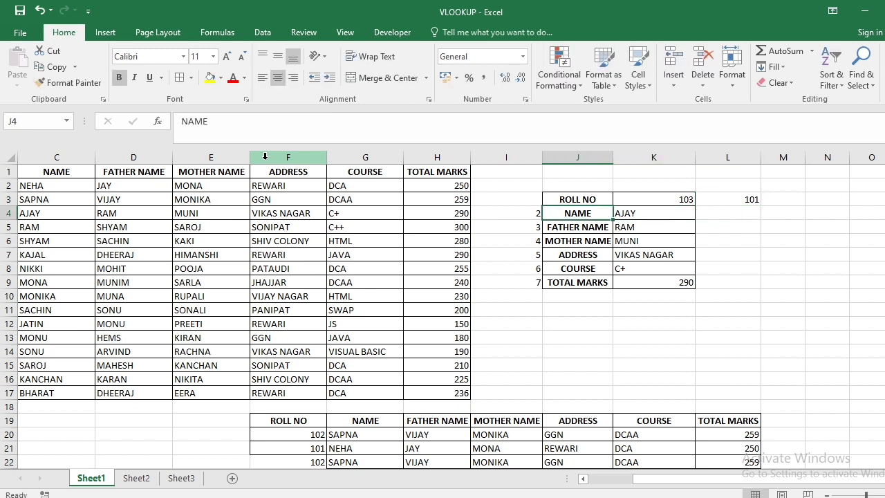
{"action": "key", "text": "Left"}
{"action": "key", "text": "Left"}
{"action": "key", "text": "Left"}
{"action": "key", "text": "Left"}
{"action": "key", "text": "Left"}
{"action": "key", "text": "Left"}
{"action": "key", "text": "Left"}
{"action": "key", "text": "Left"}
{"action": "key", "text": "Left"}
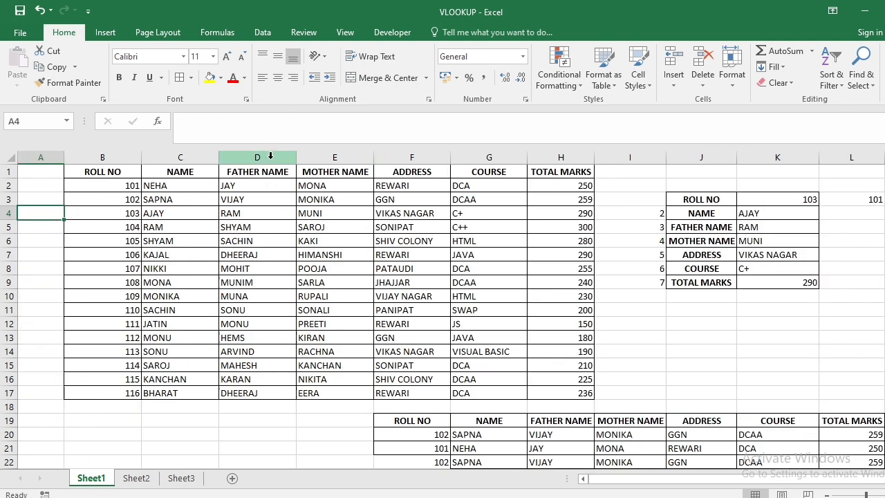
Fill K4's VLOOKUP formula with the $K$3 lookup value across to column L and down to row 9.
{"action": "left_click", "coordinate": [814, 215]}
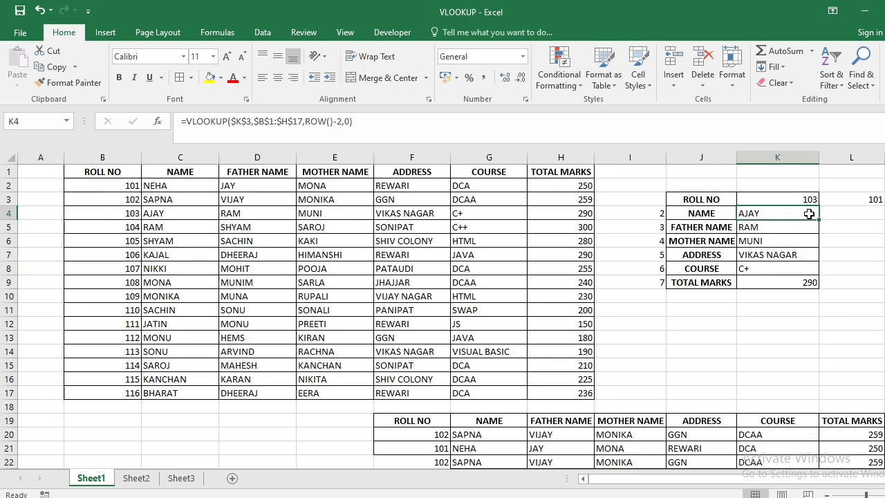
{"action": "left_click_drag", "start_coordinate": [819, 220], "coordinate": [883, 284]}
{"action": "left_click", "coordinate": [775, 365]}
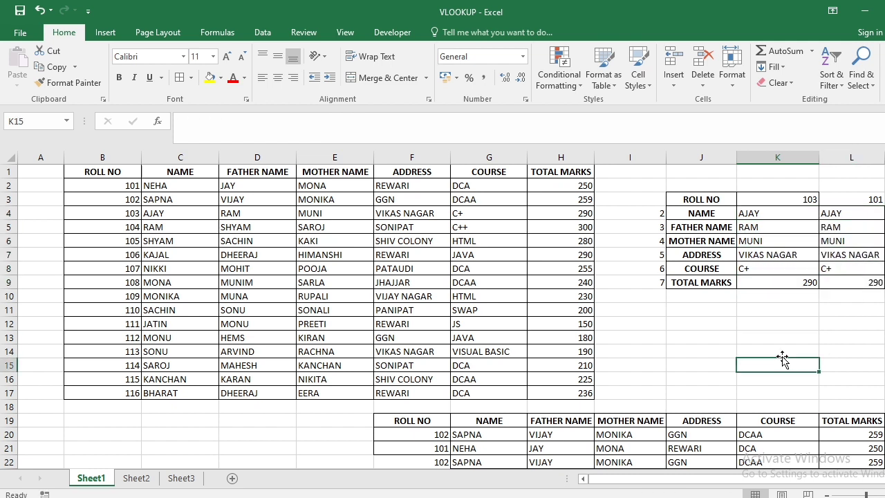
Inspect the copied formulas in L4 and L5, comparing them with roll number 101's record in the source table.
{"action": "left_click", "coordinate": [861, 213]}
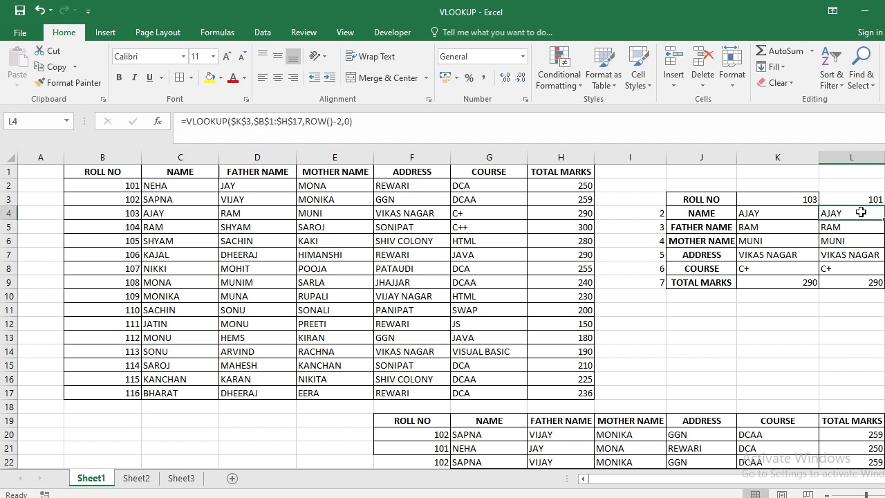
{"action": "left_click", "coordinate": [182, 184]}
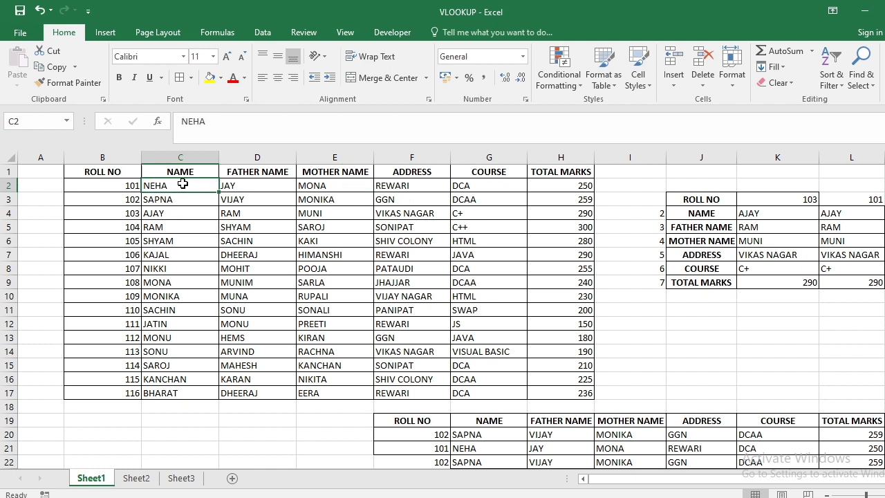
{"action": "left_click", "coordinate": [840, 225]}
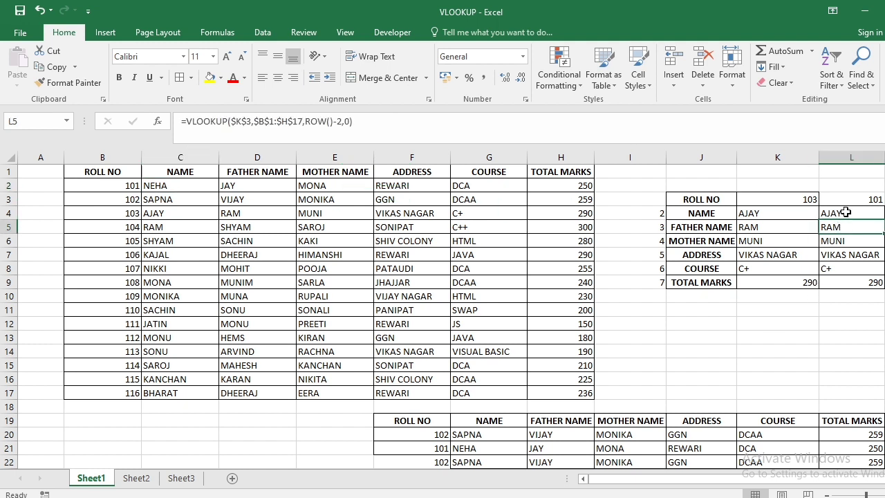
{"action": "double_click", "coordinate": [846, 213]}
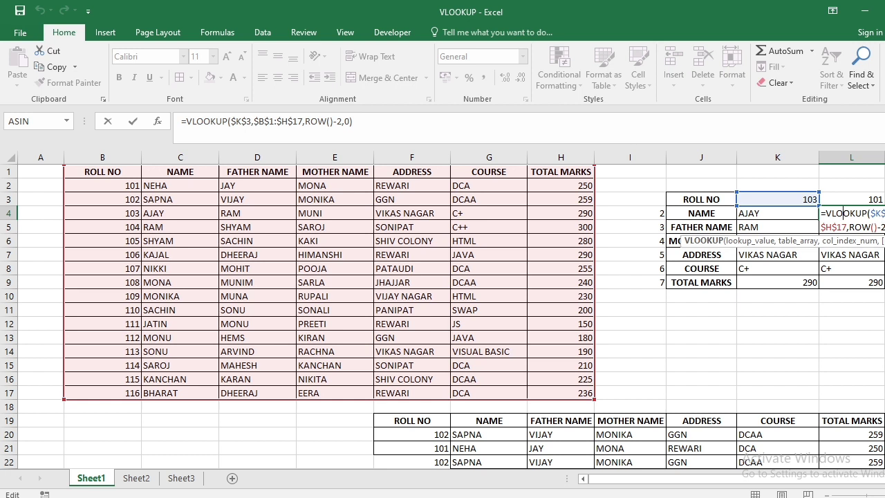
{"action": "key", "text": "Return"}
{"action": "key", "text": "Up"}
{"action": "key", "text": "Left"}
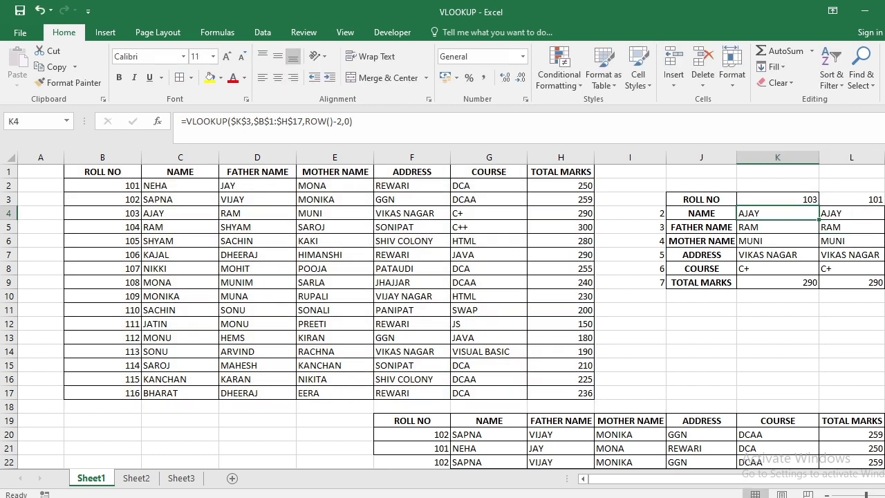
Change the lookup value in K4's VLOOKUP formula to the mixed reference K$3.
{"action": "double_click", "coordinate": [797, 213]}
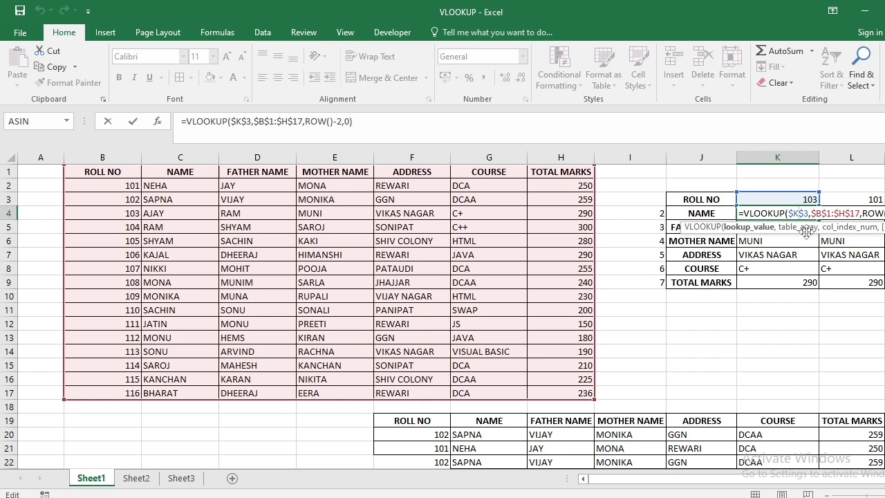
{"action": "left_click", "coordinate": [795, 214]}
{"action": "key", "text": "BackSpace"}
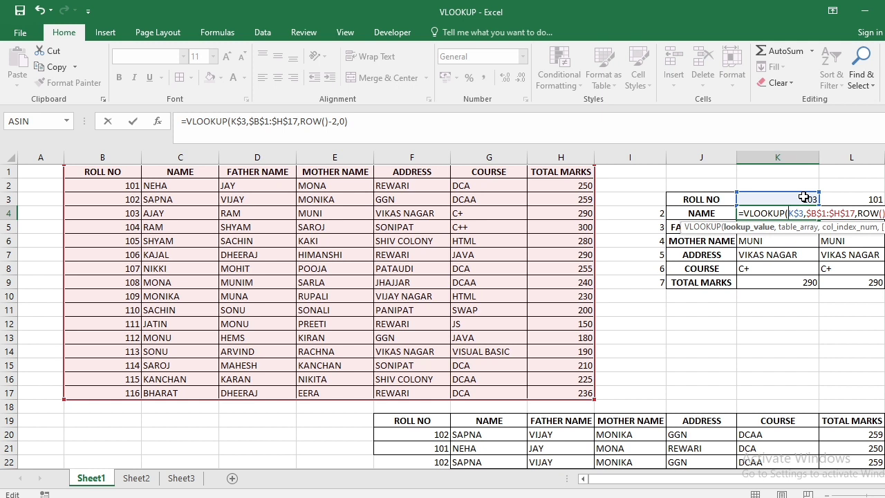
{"action": "key", "text": "Return"}
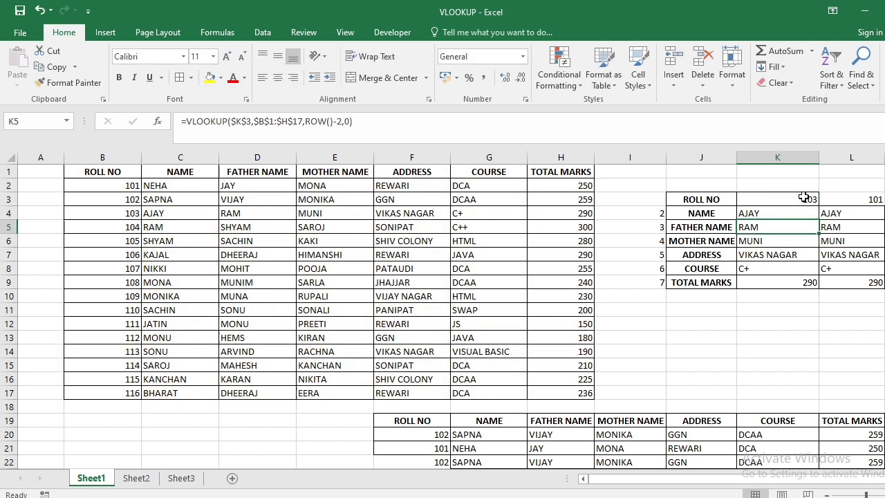
Fill K4's revised formula through K4:L9 and check the copied formula in L4.
{"action": "left_click", "coordinate": [802, 212]}
{"action": "left_click_drag", "start_coordinate": [820, 220], "coordinate": [883, 285]}
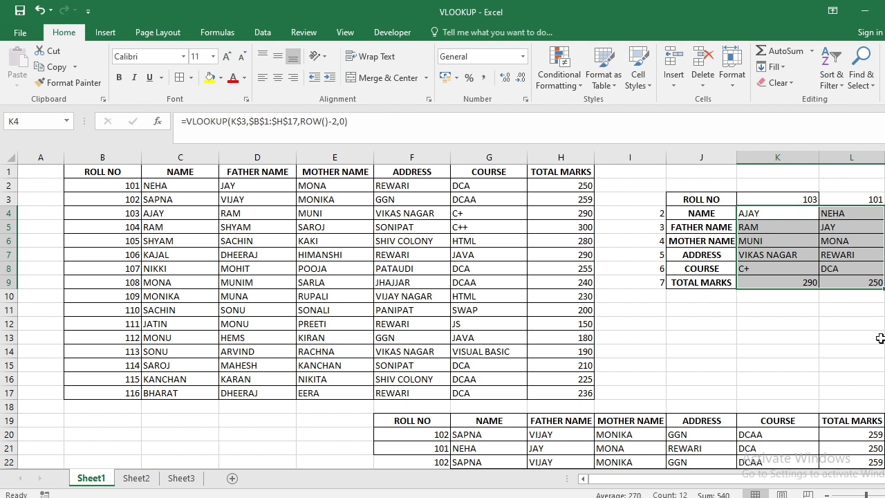
{"action": "left_click", "coordinate": [881, 338]}
{"action": "left_click", "coordinate": [872, 218]}
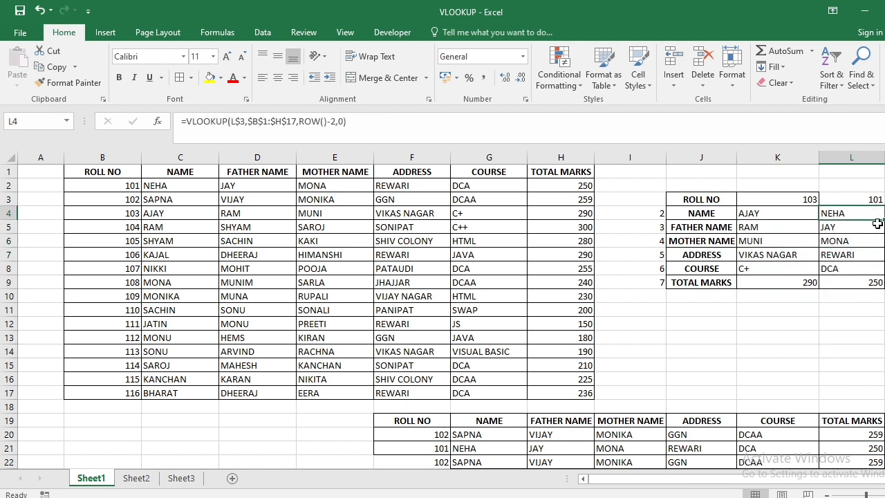
Extend K4's VLOOKUP formula across columns M and N, down to row 9.
{"action": "key", "text": "Right"}
{"action": "key", "text": "Right"}
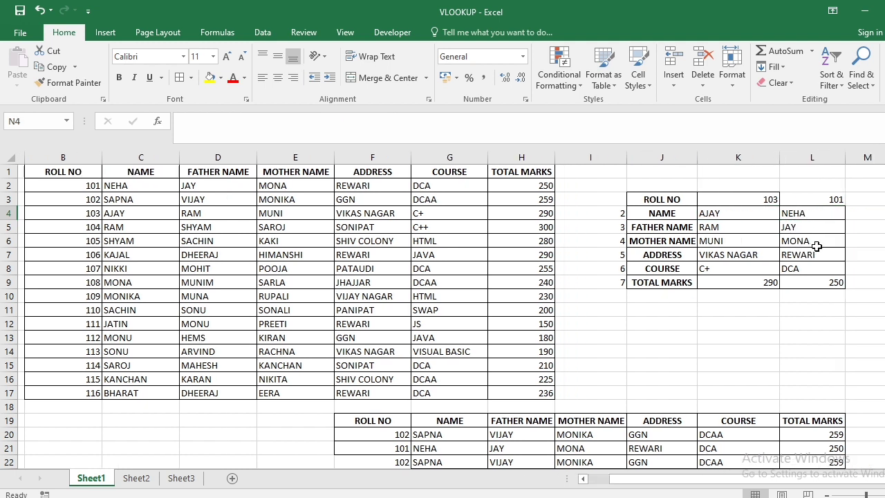
{"action": "left_click", "coordinate": [582, 217]}
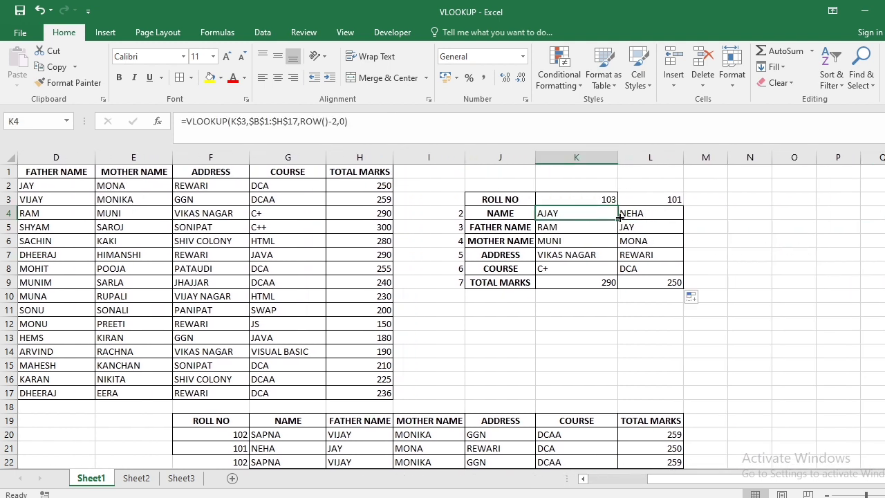
{"action": "left_click_drag", "start_coordinate": [619, 219], "coordinate": [767, 290]}
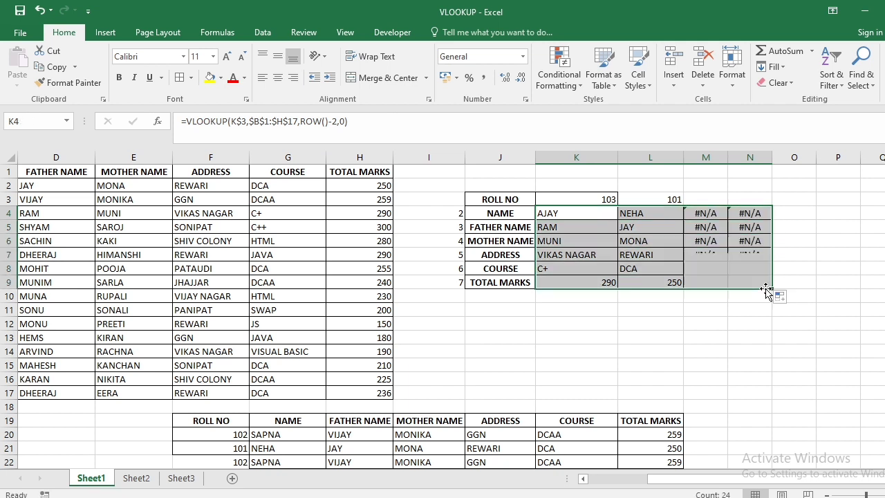
Enter roll number 102 in M3 and roll number 105 in N3 of the vertical lookup table.
{"action": "left_click", "coordinate": [702, 198]}
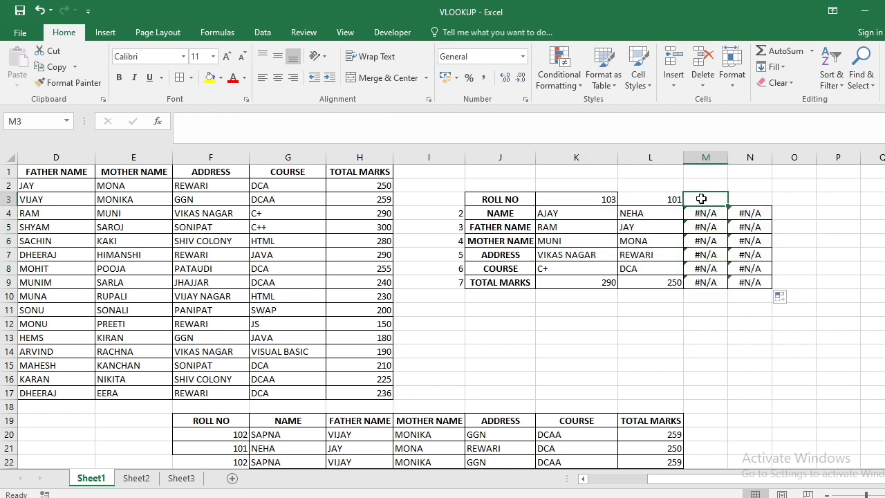
{"action": "type", "text": "102"}
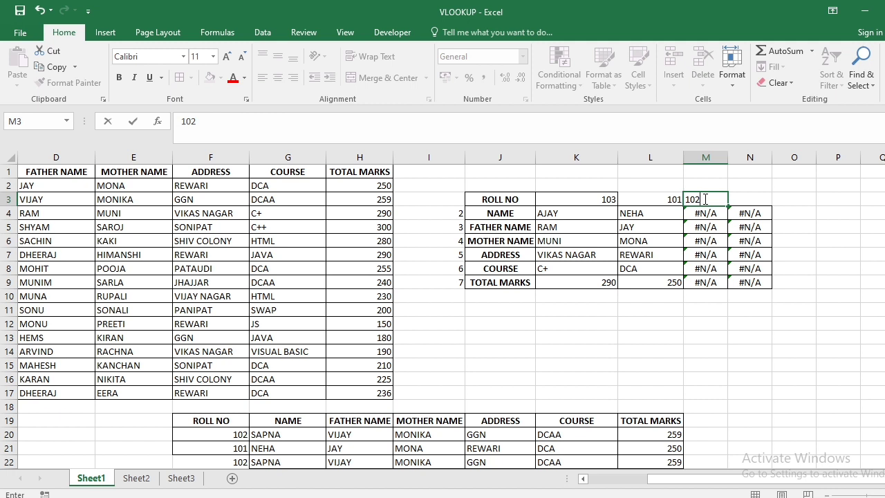
{"action": "key", "text": "Return"}
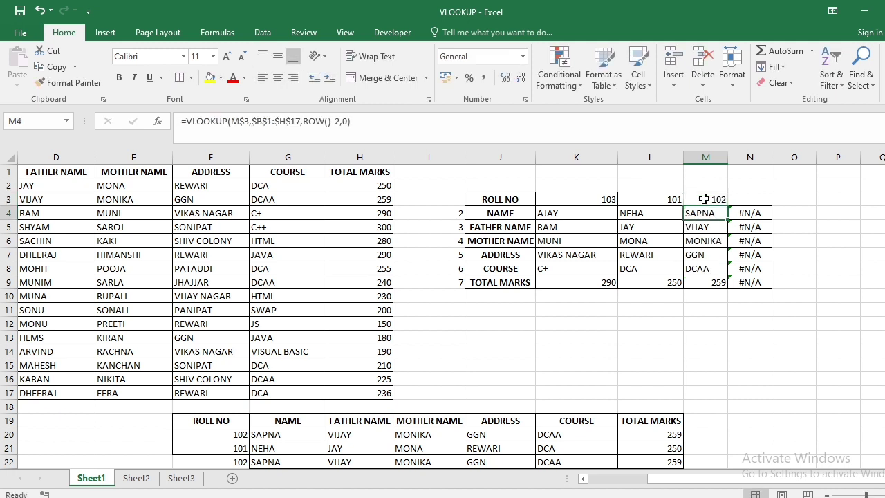
{"action": "key", "text": "Up"}
{"action": "key", "text": "Right"}
{"action": "type", "text": "105"}
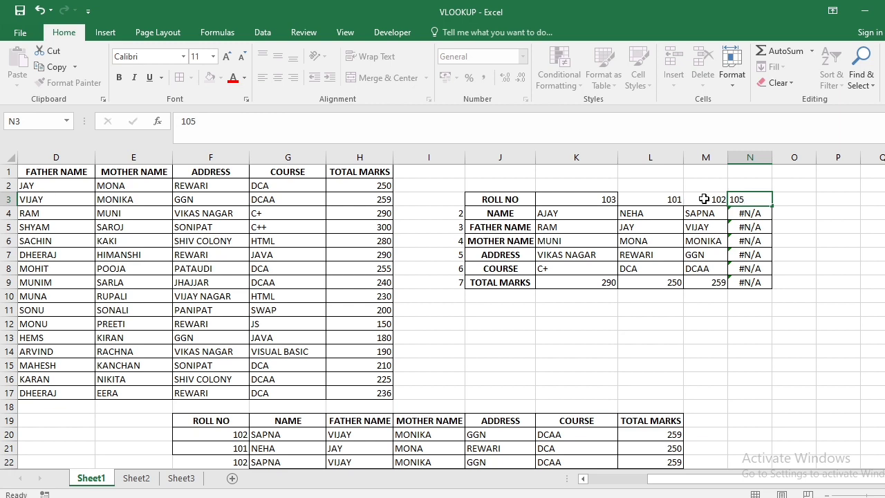
{"action": "key", "text": "Return"}
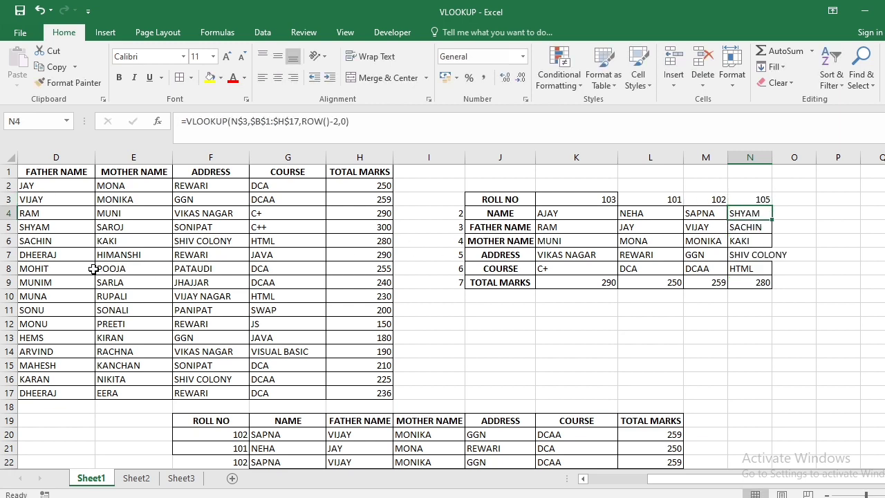
Check roll number 105's record in the source table against the lookup results in column N.
{"action": "key", "text": "Left"}
{"action": "key", "text": "Left"}
{"action": "key", "text": "Left"}
{"action": "key", "text": "Left"}
{"action": "key", "text": "Left"}
{"action": "key", "text": "Left"}
{"action": "key", "text": "Left"}
{"action": "key", "text": "Left"}
{"action": "key", "text": "Left"}
{"action": "key", "text": "Left"}
{"action": "key", "text": "Left"}
{"action": "key", "text": "Left"}
{"action": "key", "text": "Left"}
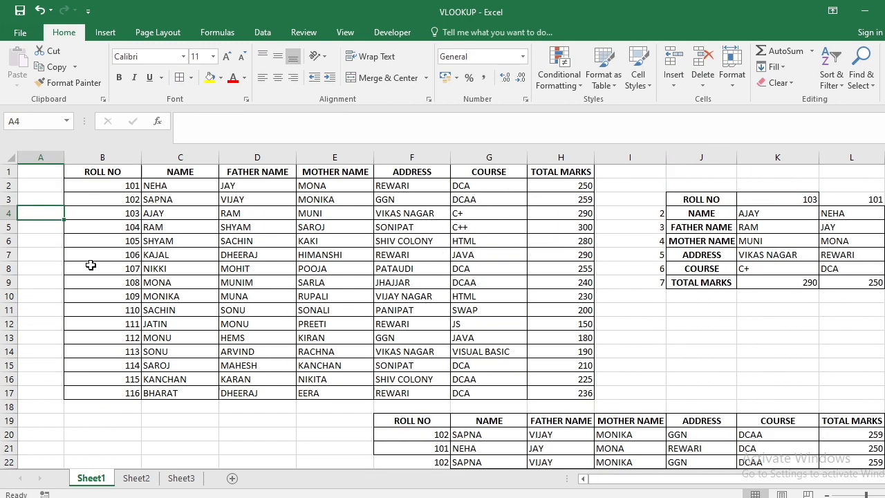
{"action": "left_click", "coordinate": [126, 244]}
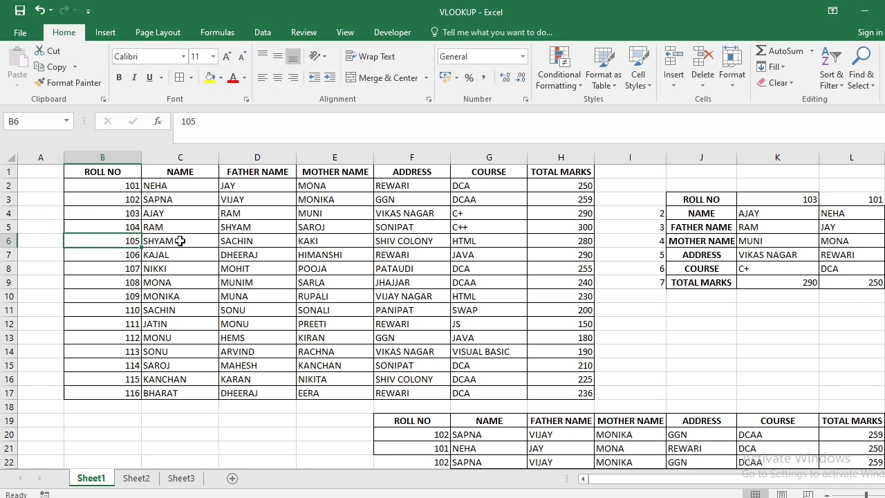
{"action": "left_click", "coordinate": [181, 239]}
Widen column N so that the full address in N7 fits inside its cell.
{"action": "key", "text": "Right"}
{"action": "key", "text": "Right"}
{"action": "key", "text": "Right"}
{"action": "key", "text": "Right"}
{"action": "key", "text": "Right"}
{"action": "key", "text": "Right"}
{"action": "key", "text": "Right"}
{"action": "key", "text": "Right"}
{"action": "key", "text": "Right"}
{"action": "key", "text": "Right"}
{"action": "key", "text": "Right"}
{"action": "key", "text": "Right"}
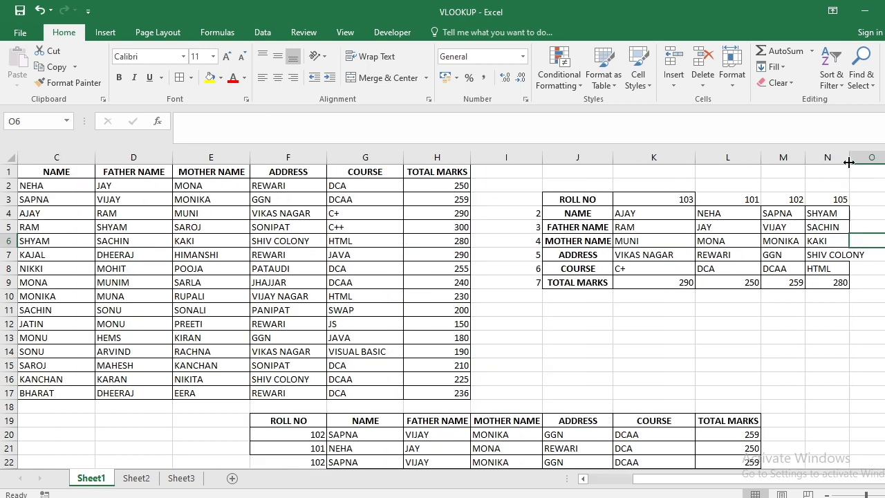
{"action": "left_click_drag", "start_coordinate": [850, 159], "coordinate": [875, 157]}
{"action": "left_click", "coordinate": [850, 362]}
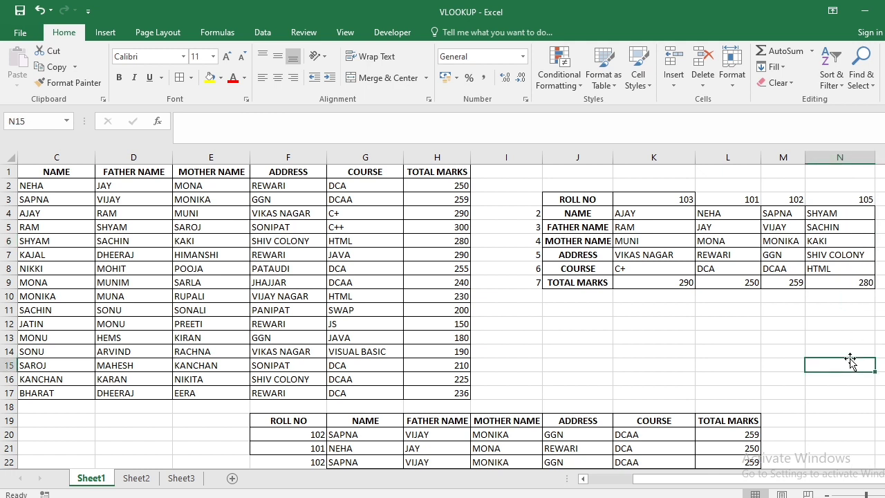